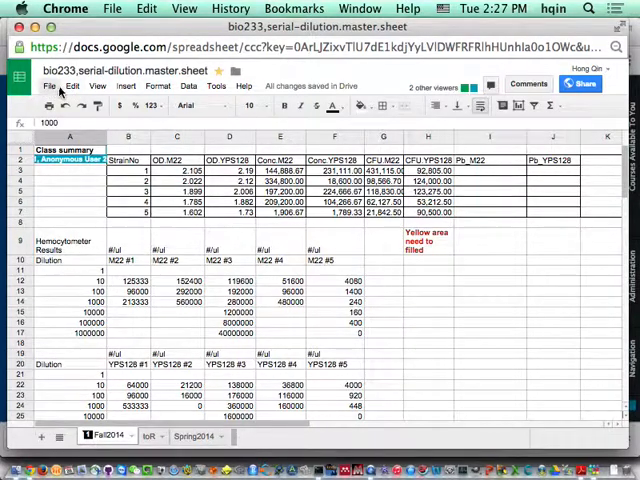
# - Download the serial-dilution master sheet as an .xlsx workbook and reveal it in Finder
pyautogui.click(51, 89)
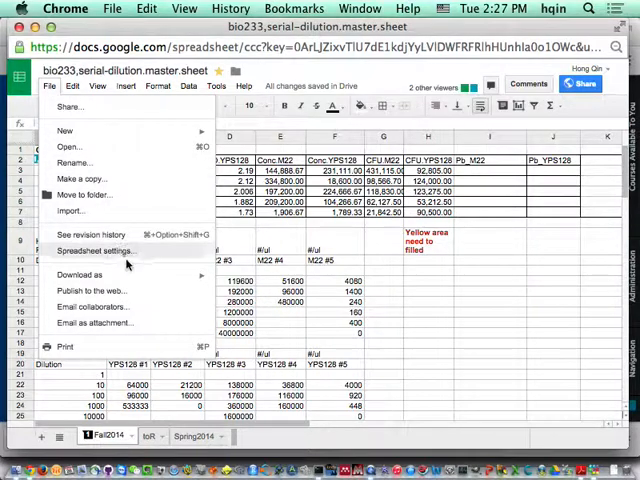
pyautogui.moveTo(80, 274)
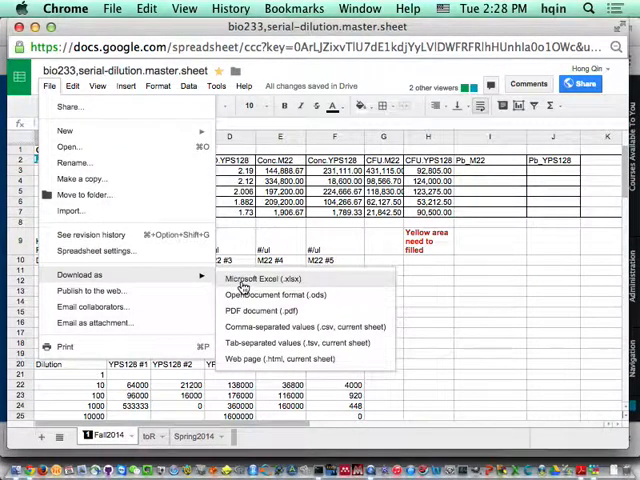
pyautogui.click(243, 287)
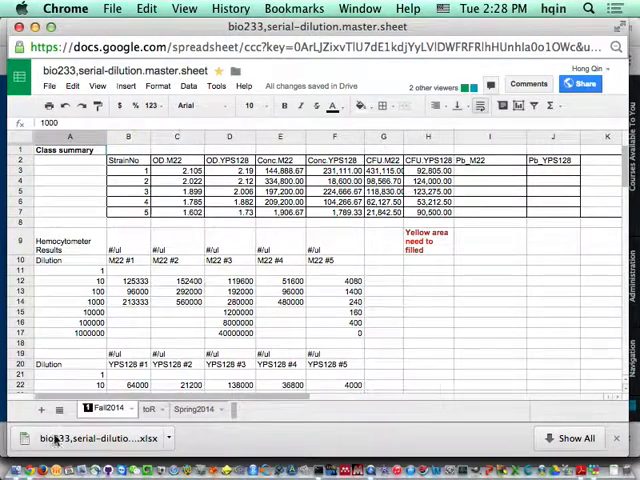
pyautogui.click(168, 440)
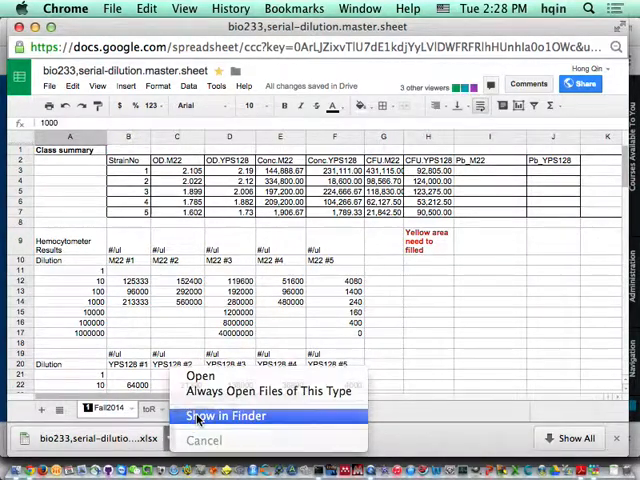
pyautogui.click(199, 420)
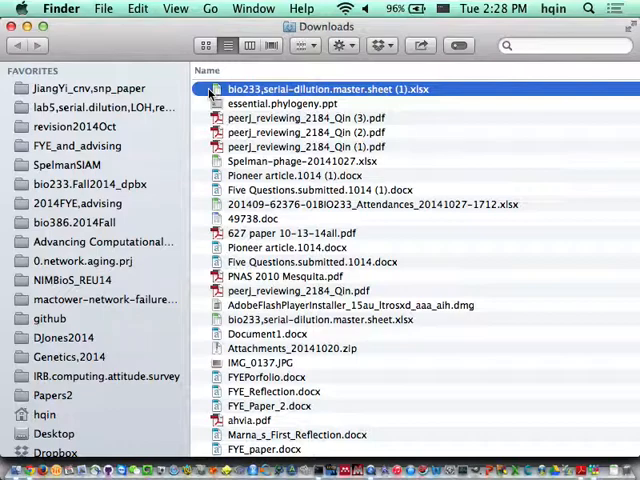
# - Open the lab5 course folder's R,lab5 folder and arrange it beside the Downloads window
pyautogui.moveTo(118, 47); pyautogui.dragTo(250, 79)
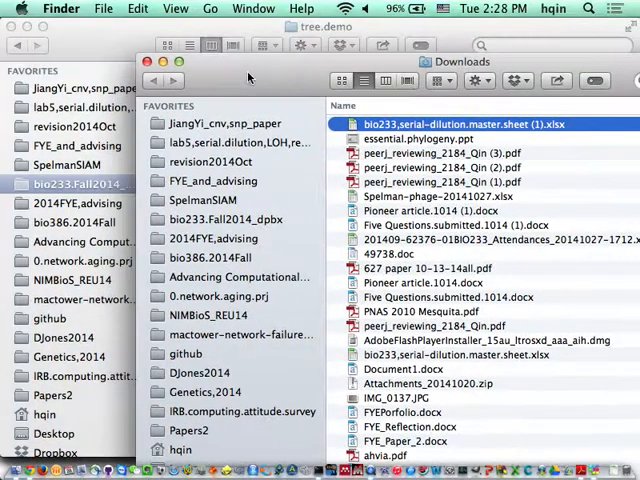
pyautogui.click(135, 142)
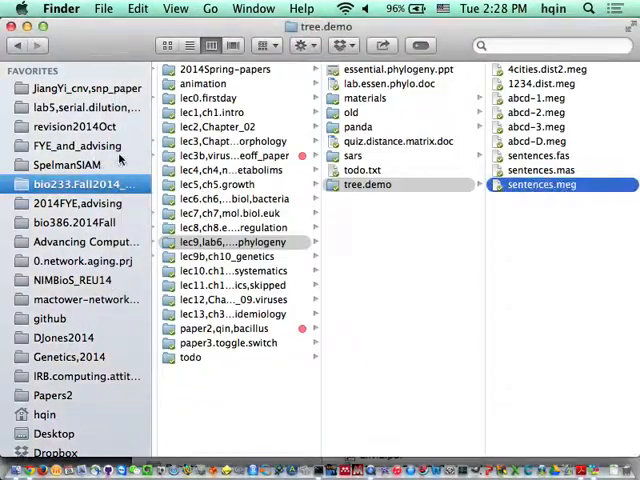
pyautogui.click(55, 108)
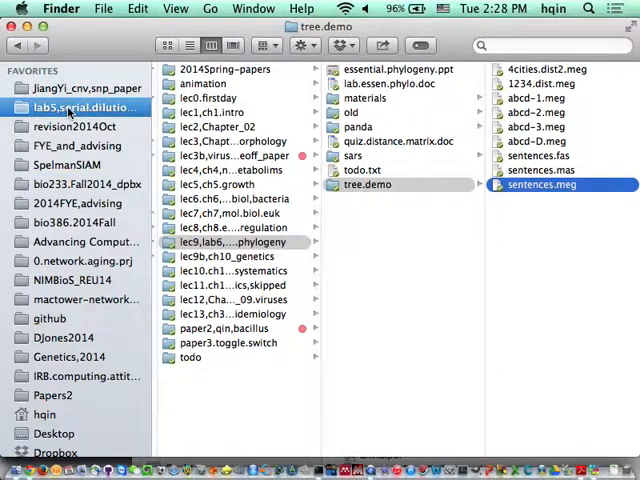
pyautogui.click(191, 188)
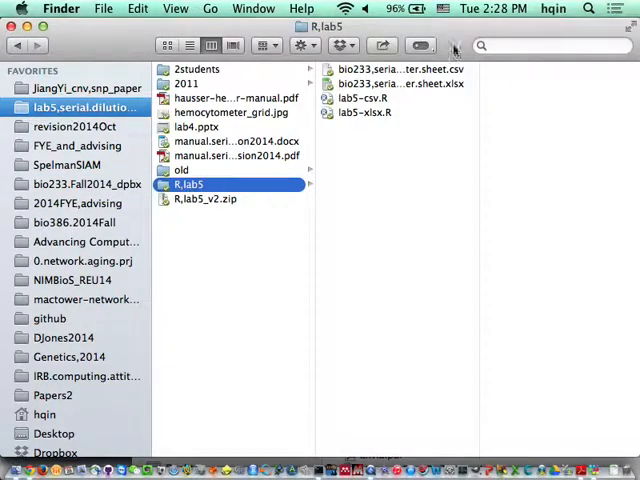
pyautogui.moveTo(454, 50); pyautogui.dragTo(364, 46)
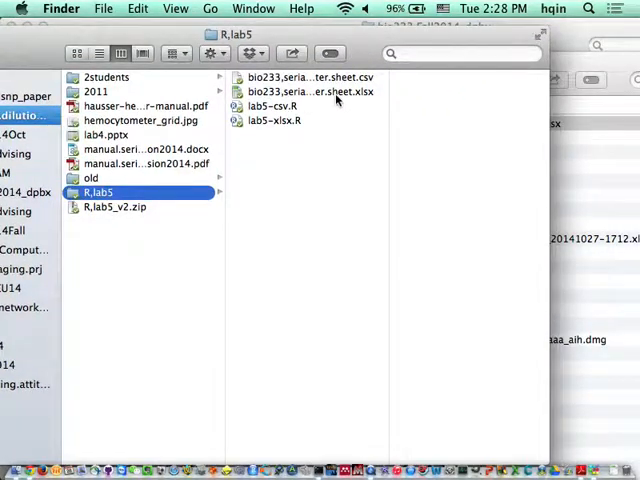
# - Position the Downloads window and bring up actions for the old master-sheet xlsx in R,lab5
pyautogui.click(579, 190)
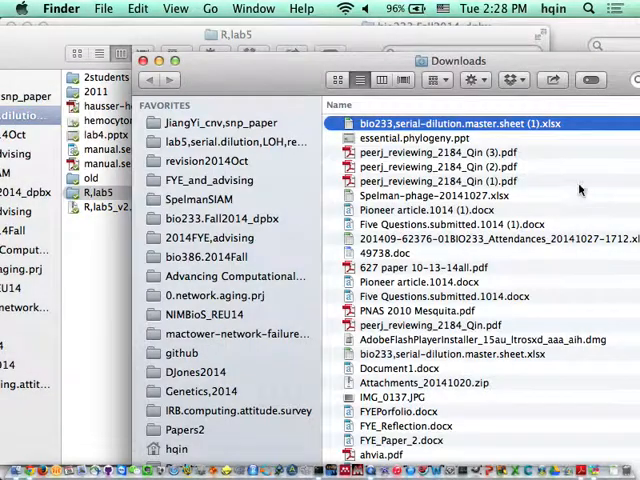
pyautogui.moveTo(254, 81); pyautogui.dragTo(344, 252)
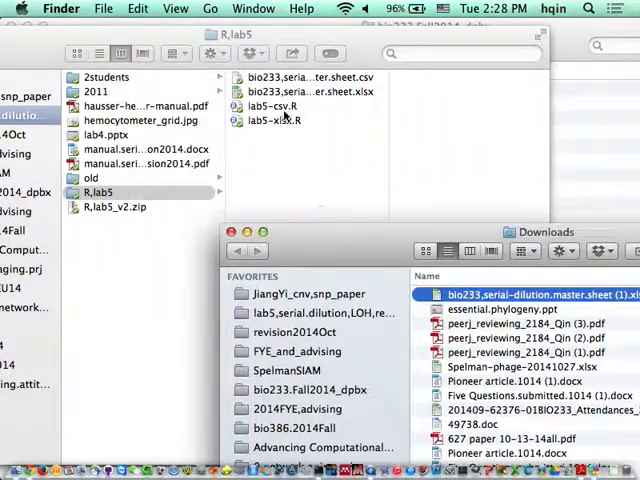
pyautogui.click(296, 97)
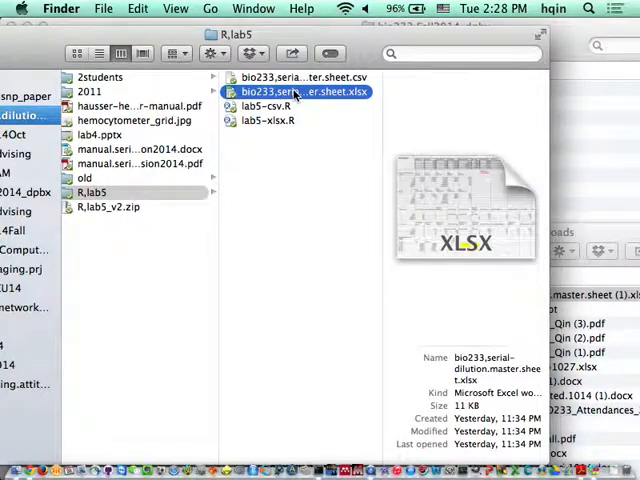
pyautogui.rightClick(274, 97)
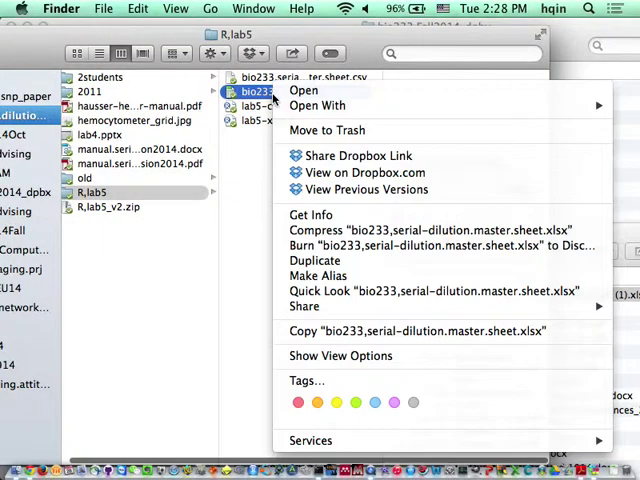
# - Trash the old master-sheet xlsx from R,lab5 and show all open windows
pyautogui.click(337, 139)
pyautogui.press('super+w')
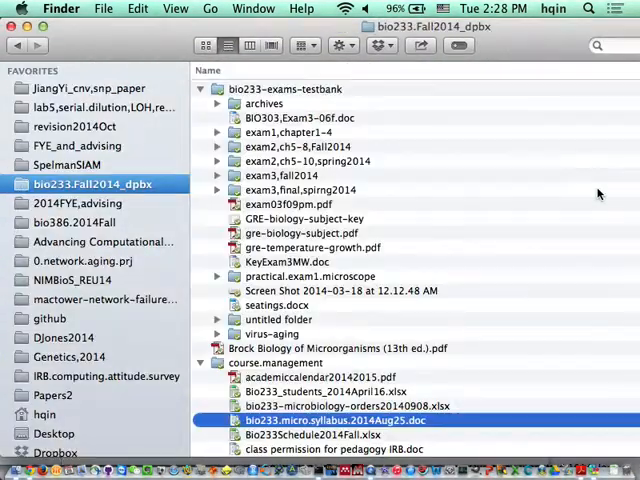
pyautogui.press('super+Tab')
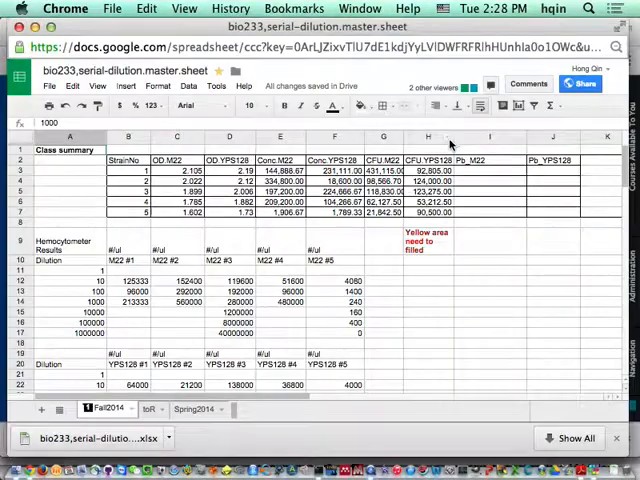
pyautogui.hotkey('ctrl', 'Up')
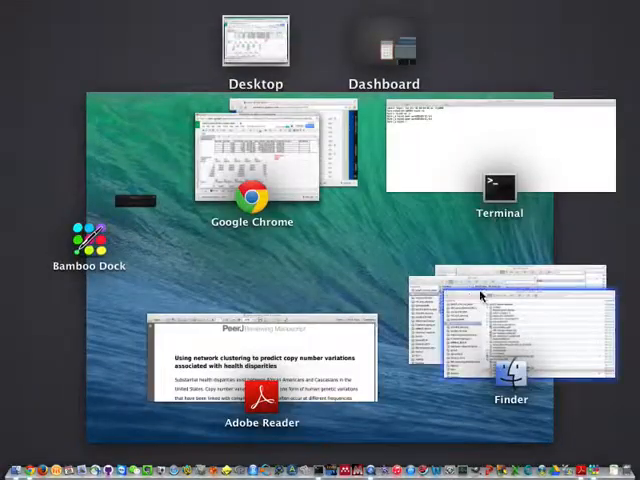
pyautogui.click(531, 287)
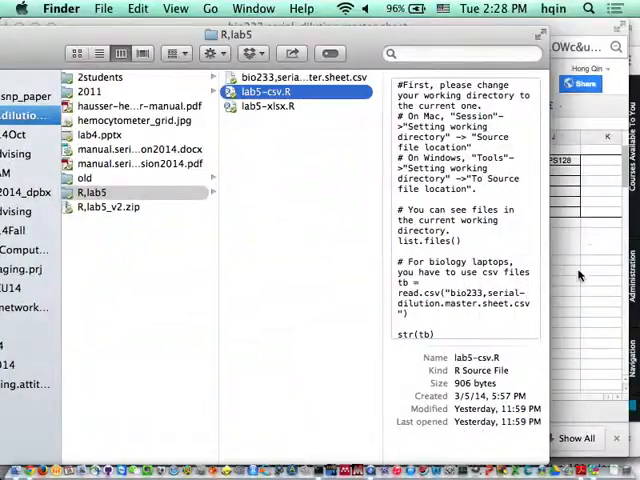
# - Minimize the Chrome and course-folder windows, leaving Downloads in front beside R,lab5
pyautogui.click(592, 289)
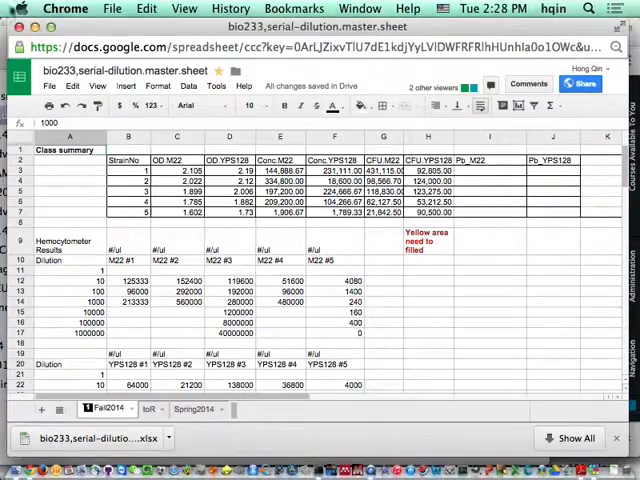
pyautogui.click(35, 27)
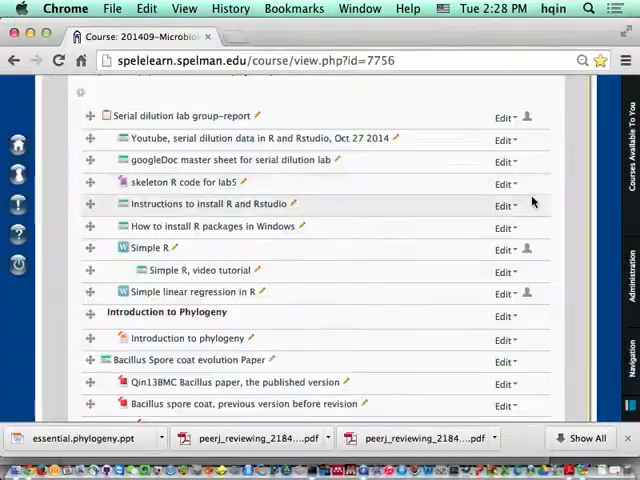
pyautogui.click(30, 33)
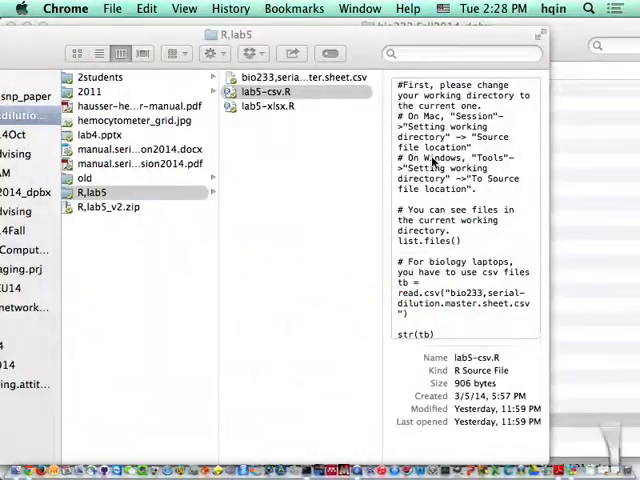
pyautogui.click(595, 210)
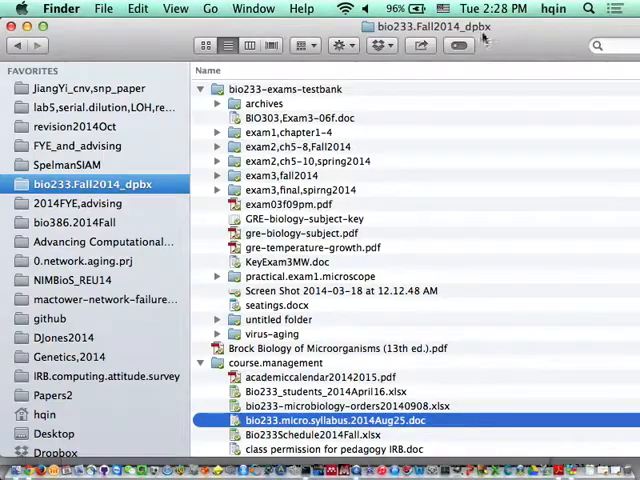
pyautogui.click(26, 27)
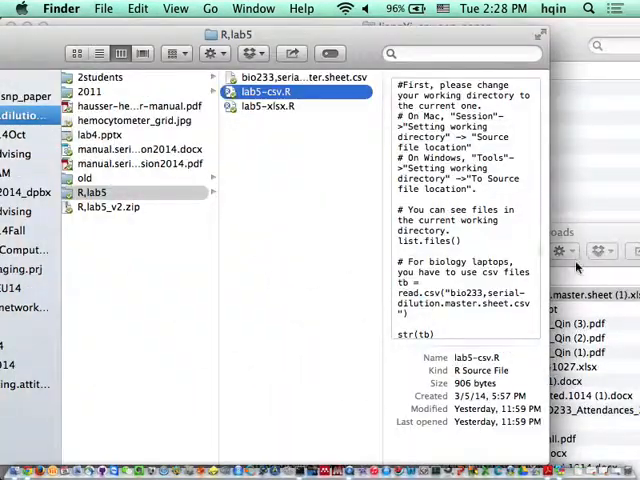
pyautogui.click(583, 303)
# - Move the downloaded xlsx from Downloads into the R,lab5 folder and select it
pyautogui.press('Return')
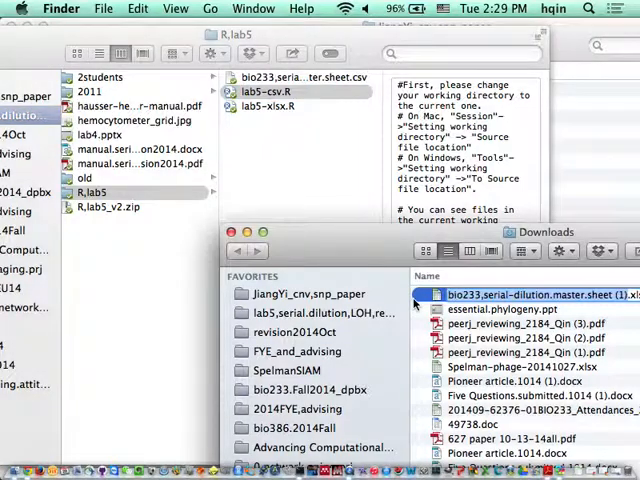
pyautogui.moveTo(437, 298); pyautogui.dragTo(281, 180)
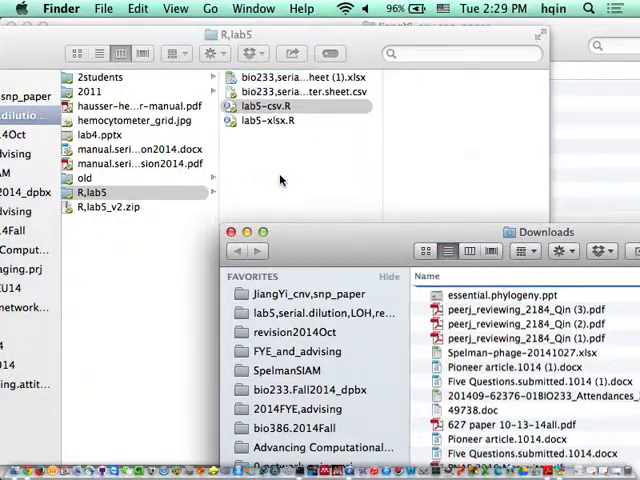
pyautogui.click(303, 78)
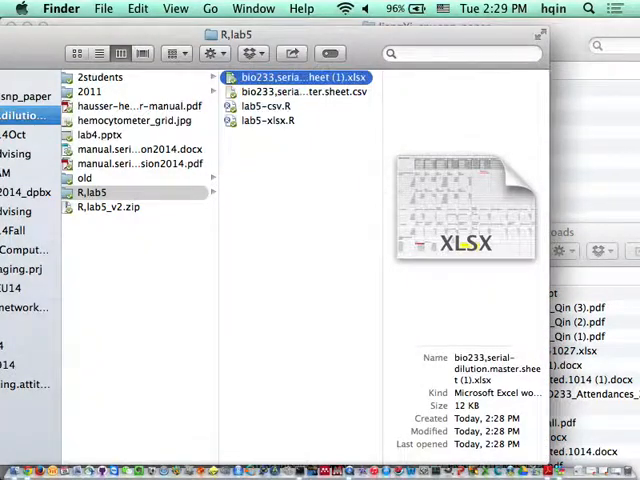
pyautogui.press('Down')
pyautogui.press('Up')
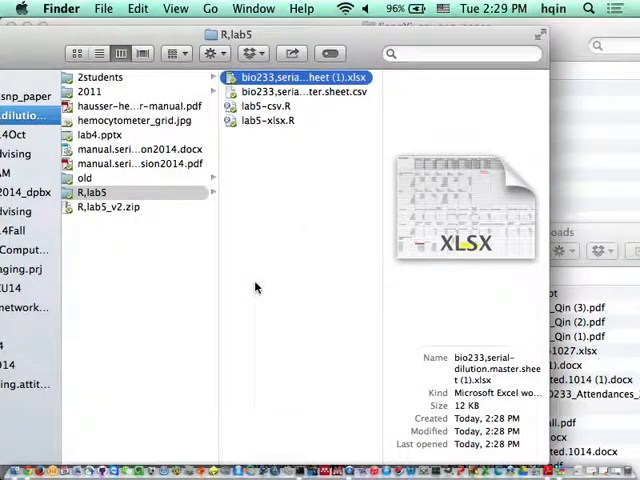
# - Rename it bio233,serial-dilution.master.sheet.xlsx, dropping the (1) suffix, and open it in Excel
pyautogui.press('Return')
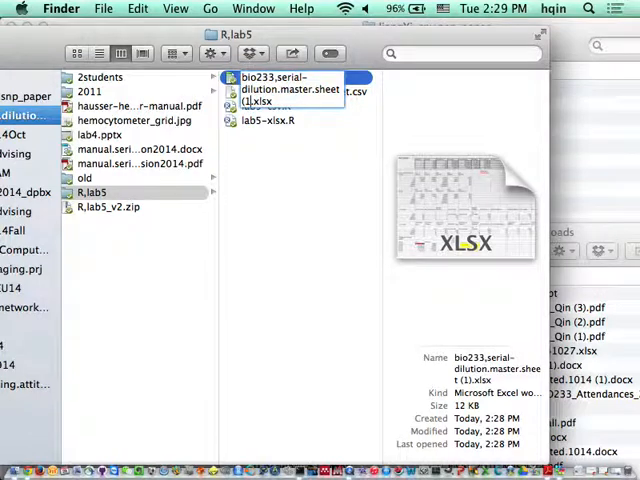
pyautogui.press('BackSpace')
pyautogui.press('BackSpace')
pyautogui.press('BackSpace')
pyautogui.press('Return')
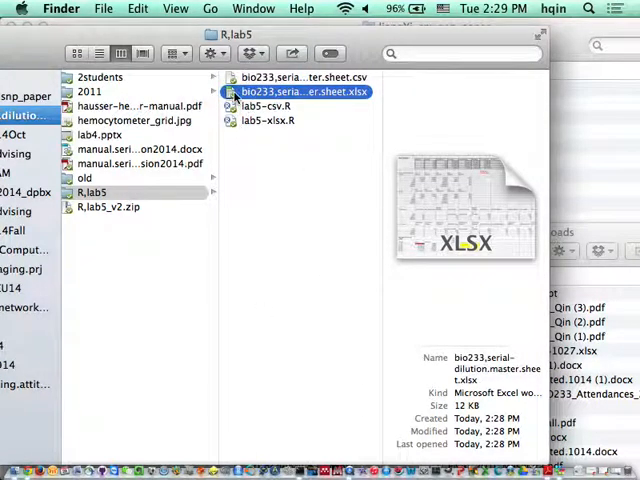
pyautogui.doubleClick(230, 92)
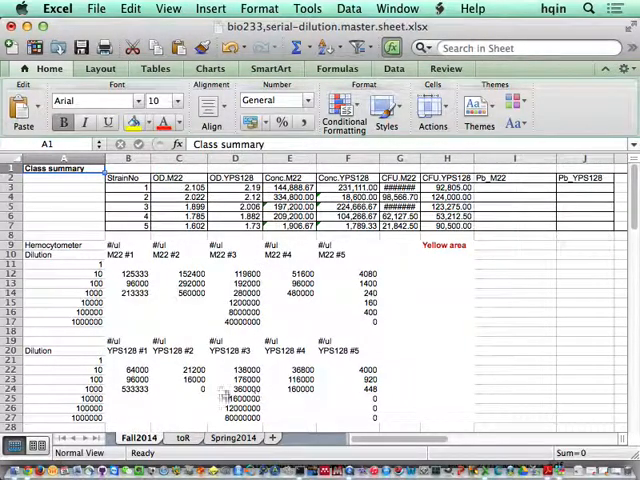
pyautogui.click(183, 439)
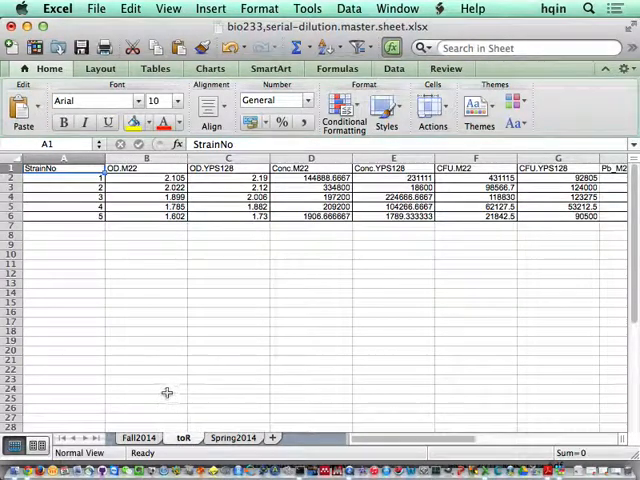
pyautogui.click(234, 439)
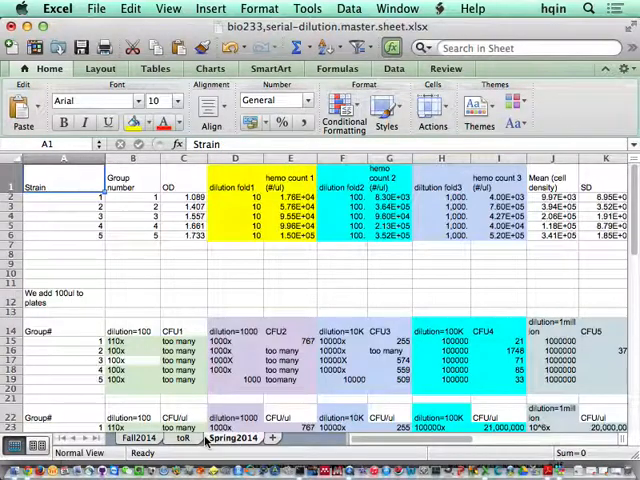
pyautogui.click(139, 439)
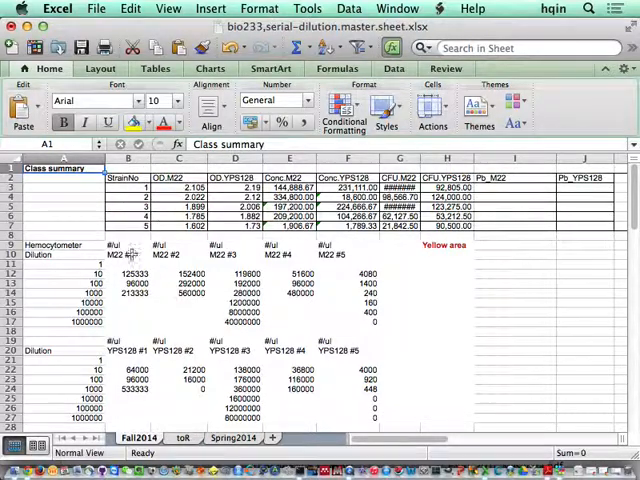
pyautogui.scroll(-1, 147, 267)
pyautogui.scroll(-3, 147, 267)
pyautogui.scroll(-1, 147, 267)
pyautogui.scroll(-3, 147, 267)
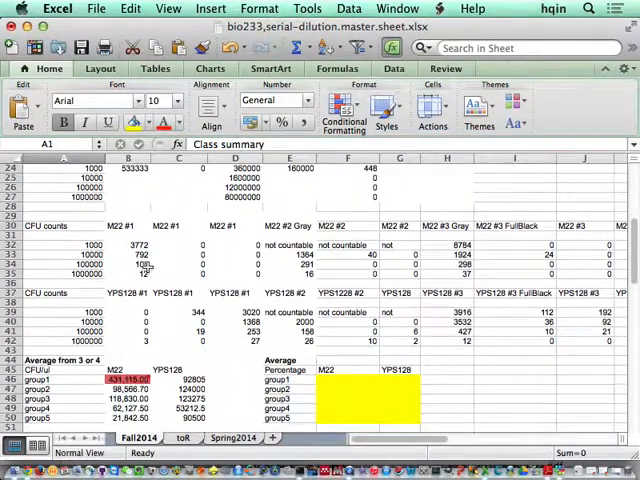
pyautogui.scroll(-3, 147, 267)
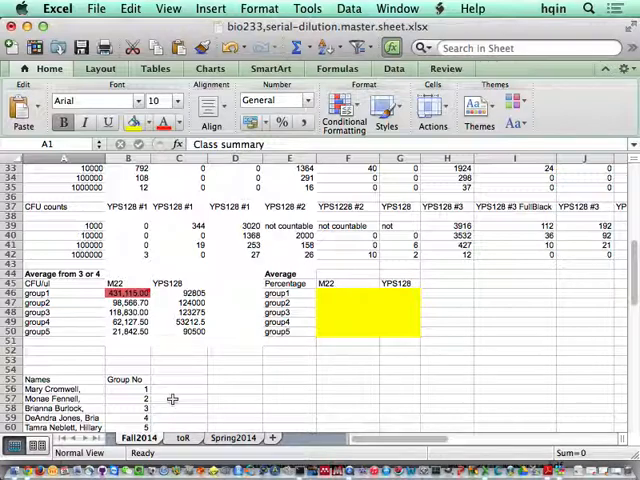
pyautogui.scroll(5, 178, 402)
pyautogui.scroll(5, 178, 405)
pyautogui.scroll(1, 179, 414)
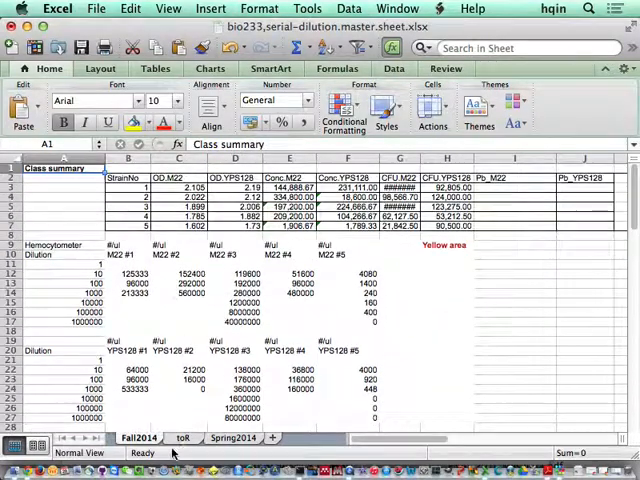
pyautogui.click(181, 440)
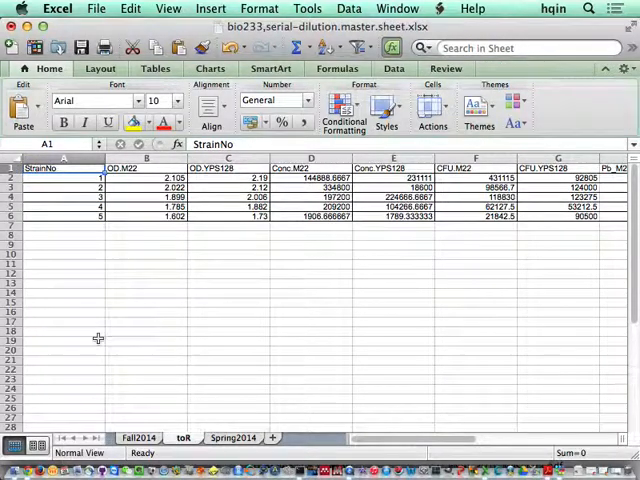
# - Copy the Fall2014 class summary table B2:H7
pyautogui.click(141, 438)
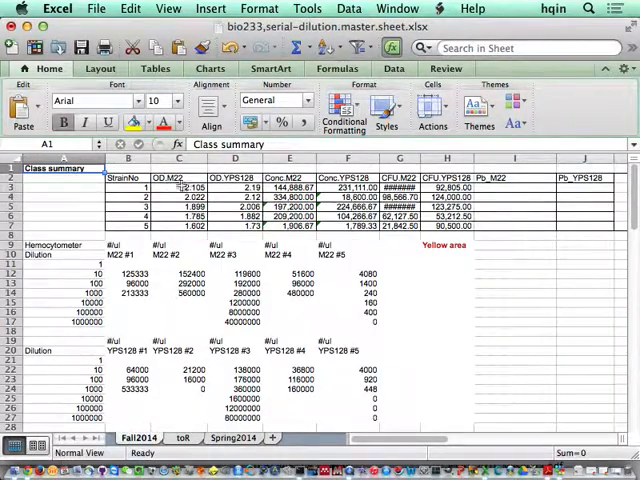
pyautogui.moveTo(110, 178)
pyautogui.mouseDown()
pyautogui.moveTo(453, 229)
pyautogui.moveTo(590, 225)
pyautogui.mouseUp()
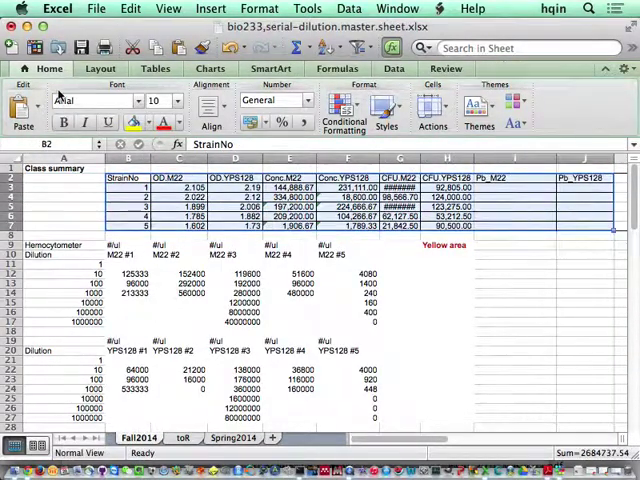
pyautogui.click(132, 9)
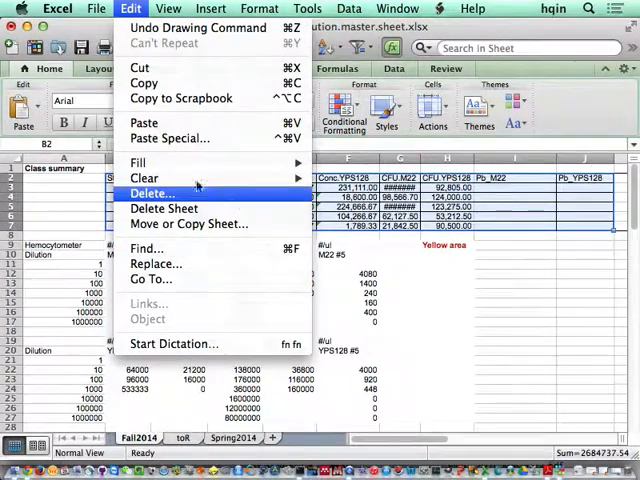
pyautogui.click(155, 84)
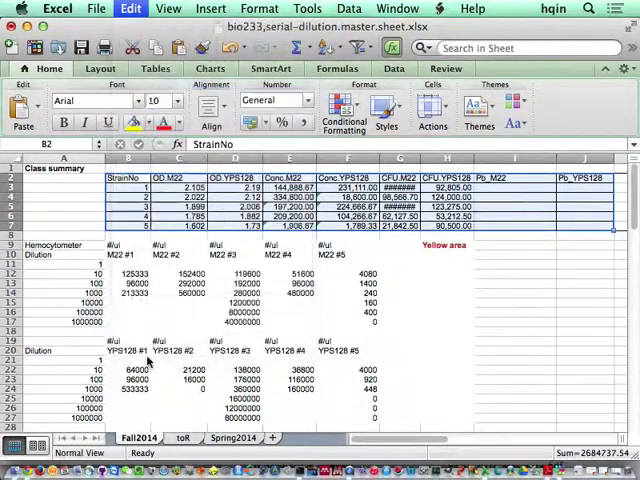
# - Paste the table onto the toR sheet as values only and check cell D4
pyautogui.click(184, 440)
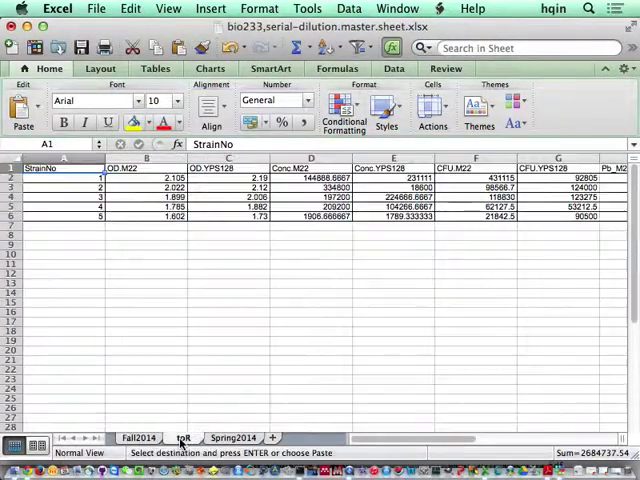
pyautogui.click(129, 10)
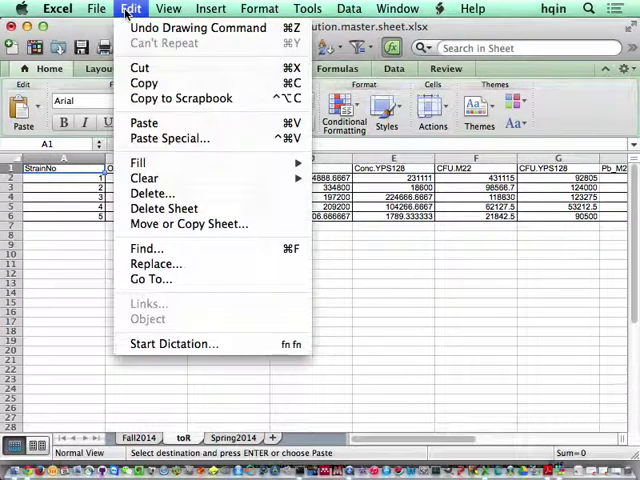
pyautogui.click(187, 144)
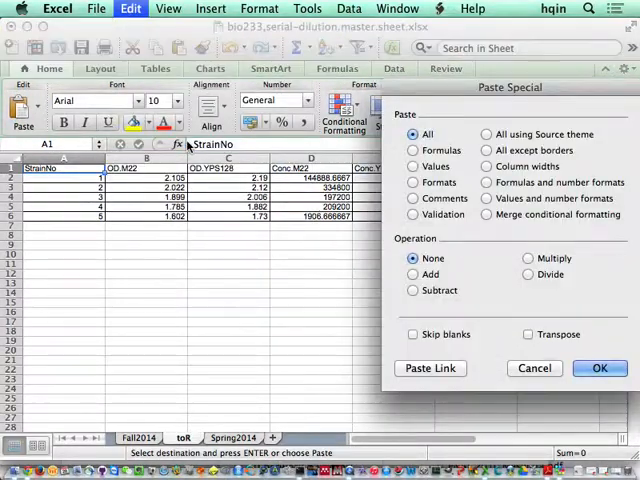
pyautogui.click(414, 166)
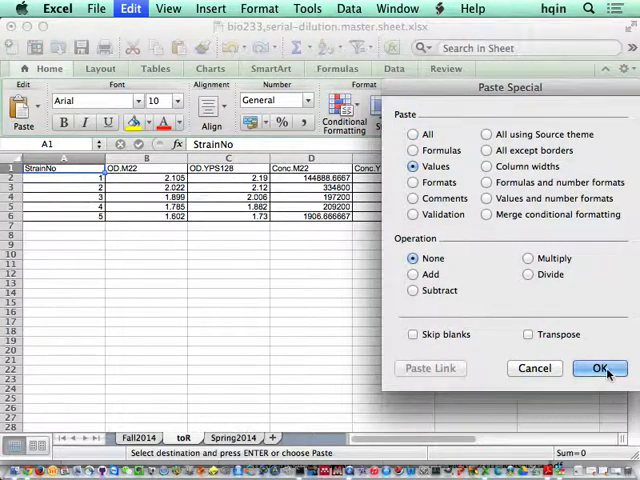
pyautogui.click(600, 368)
pyautogui.click(474, 315)
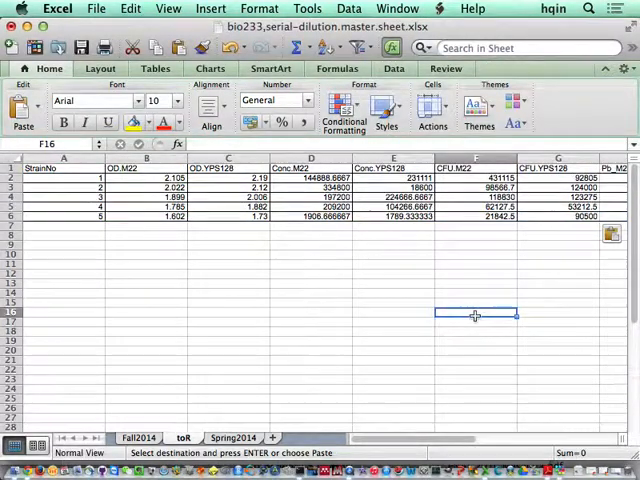
pyautogui.click(318, 197)
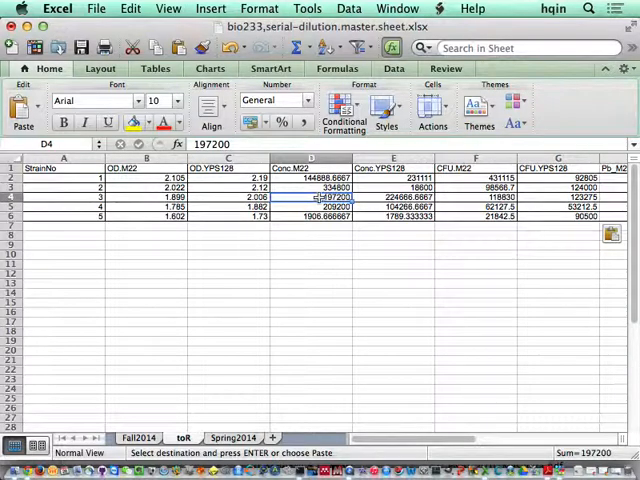
# - Save the workbook
pyautogui.press('super+s')
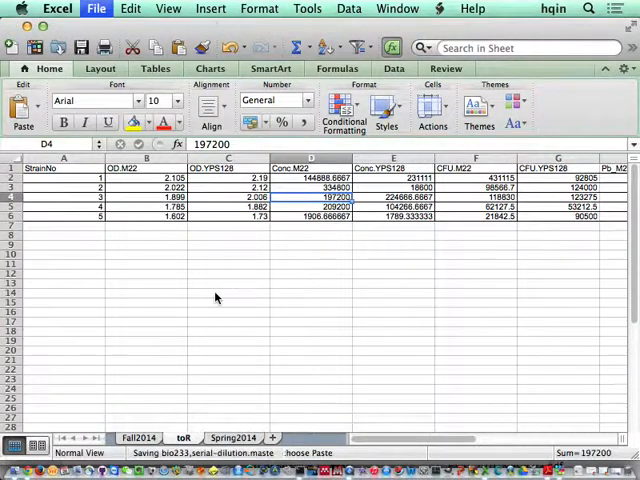
pyautogui.click(214, 292)
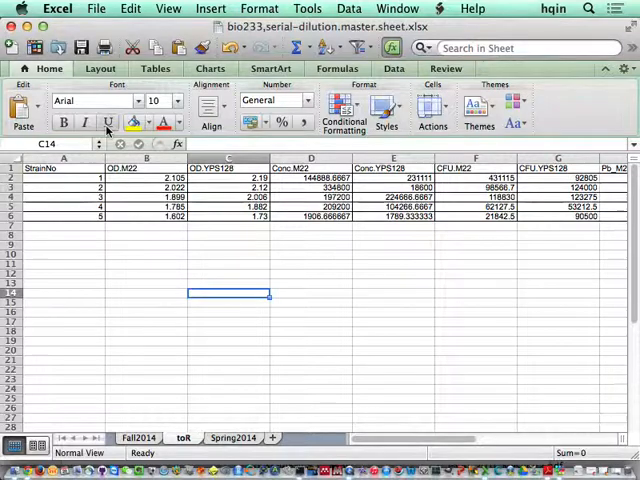
pyautogui.click(96, 9)
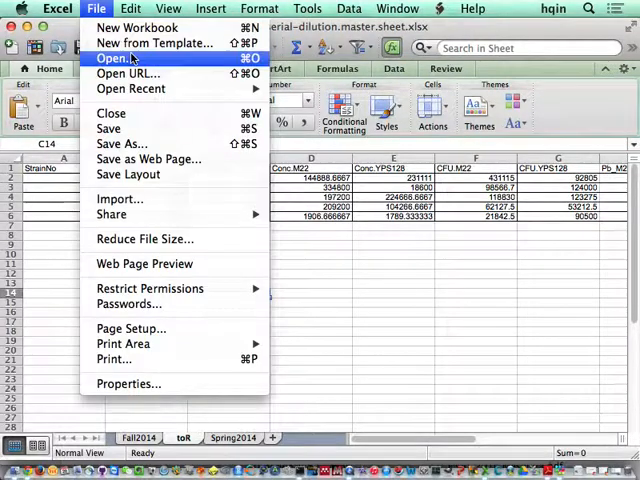
# - Save the toR sheet as Comma Separated Values (.csv) in the R,lab5 folder
pyautogui.click(134, 145)
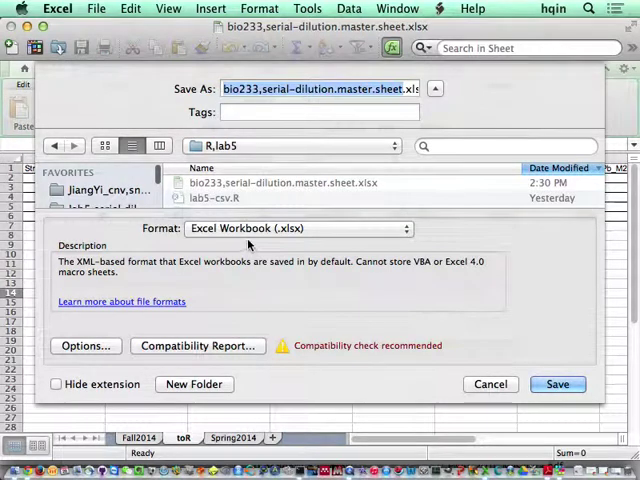
pyautogui.click(247, 228)
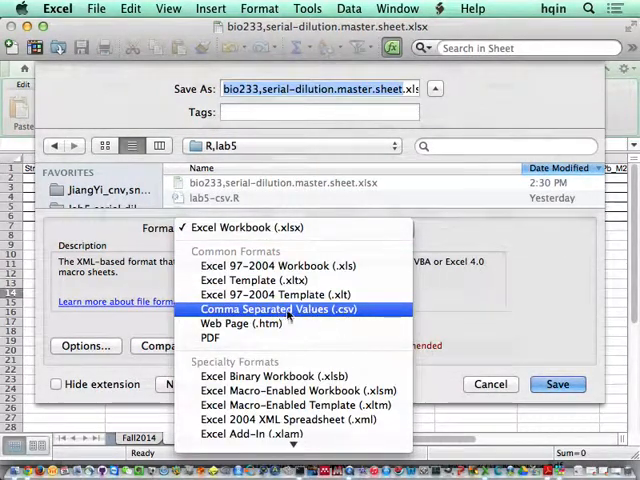
pyautogui.click(295, 311)
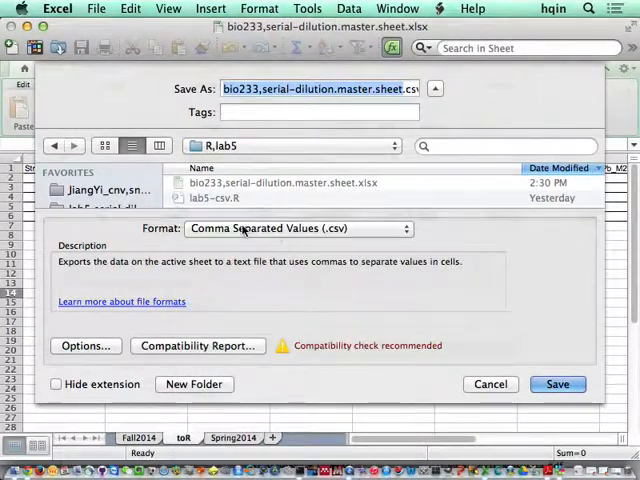
pyautogui.click(563, 386)
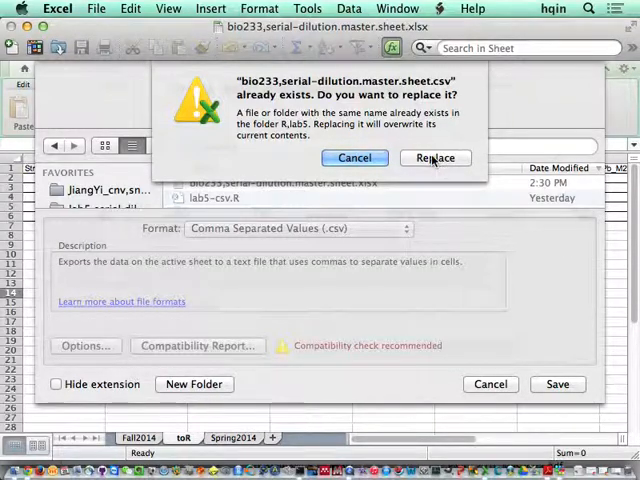
# - Replace the existing csv, keep only the active sheet, and close the workbook
pyautogui.click(432, 160)
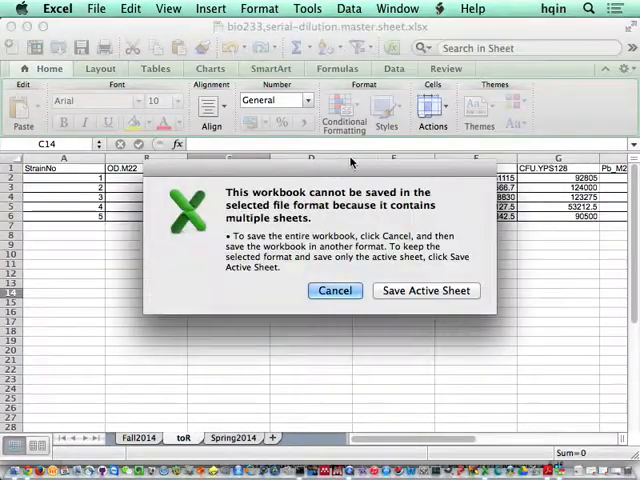
pyautogui.click(428, 293)
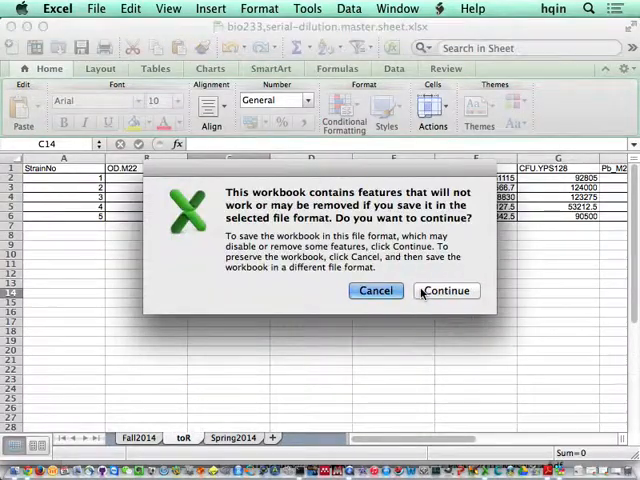
pyautogui.click(422, 292)
pyautogui.click(390, 282)
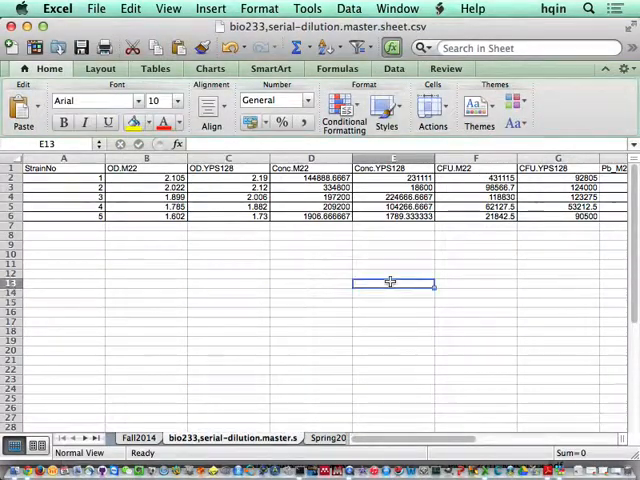
pyautogui.press('super+w')
# - Discard workbook changes and check the csv data sheet's full name in R,lab5
pyautogui.click(261, 274)
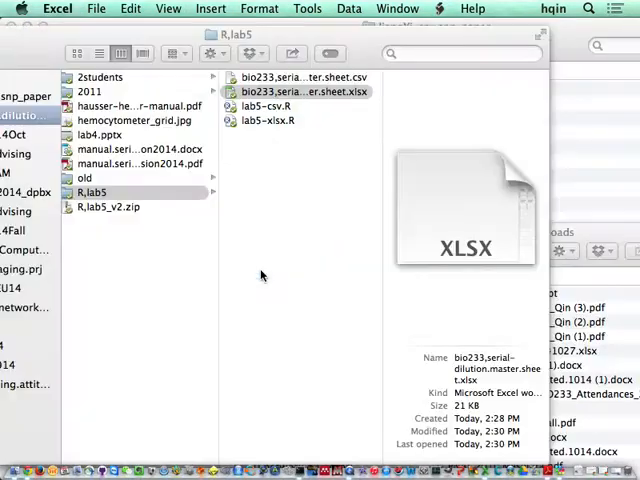
pyautogui.click(296, 90)
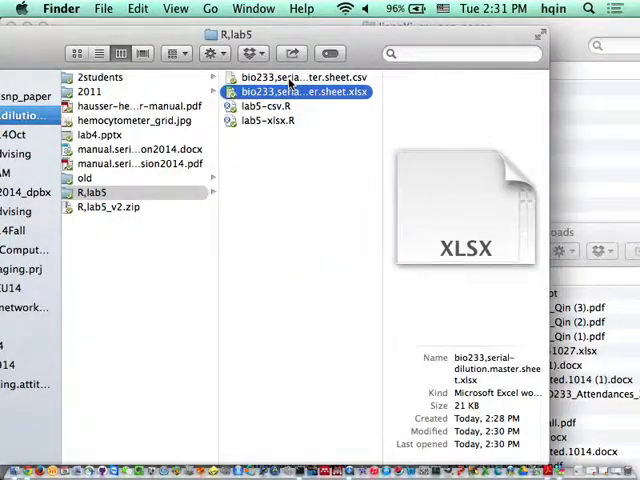
pyautogui.click(288, 79)
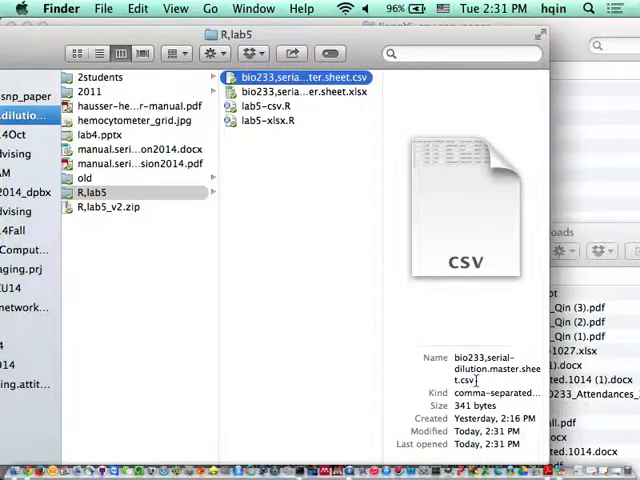
pyautogui.doubleClick(466, 380)
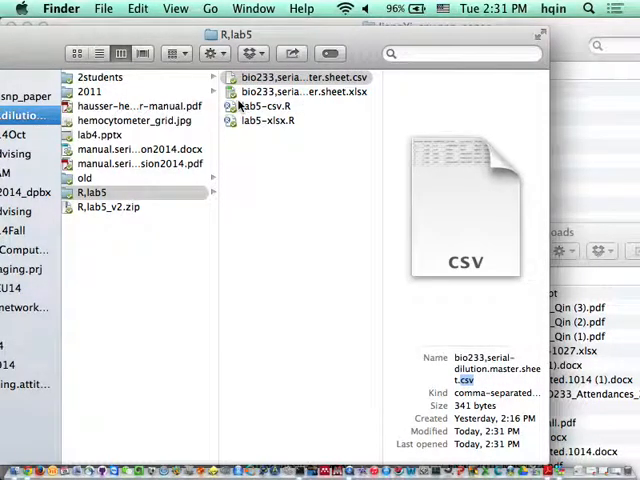
# - Preview lab5-csv.R, check which apps can open it, and switch to RStudio
pyautogui.click(261, 108)
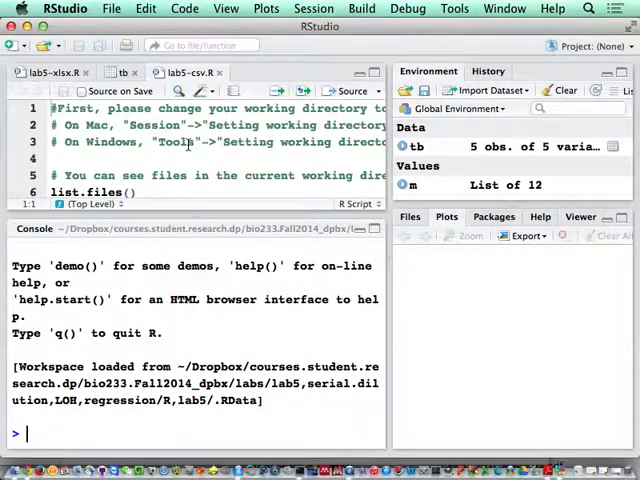
pyautogui.press('super+Tab')
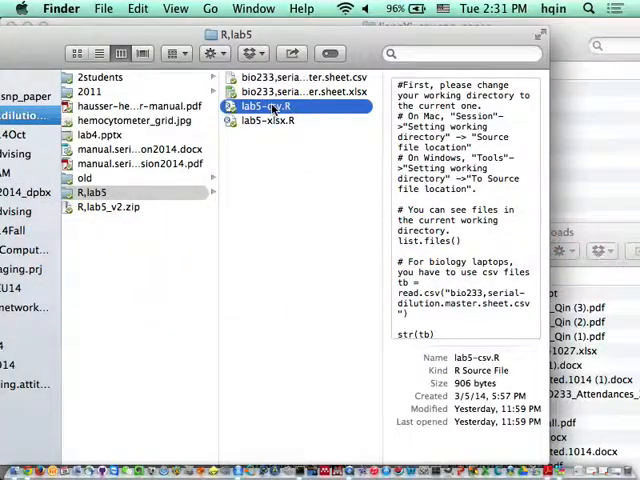
pyautogui.rightClick(268, 109)
pyautogui.moveTo(312, 106)
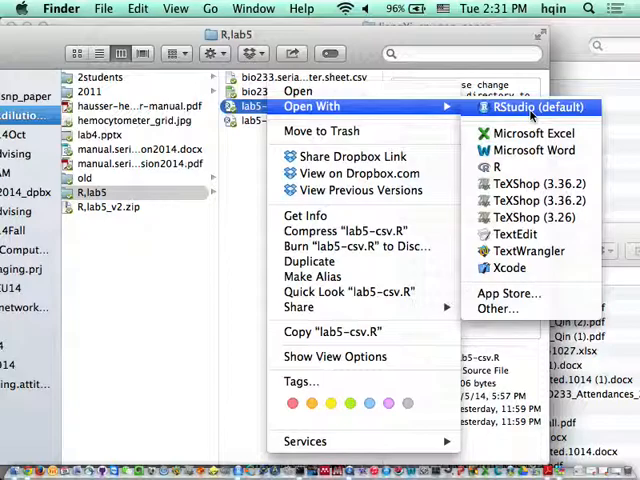
pyautogui.click(60, 62)
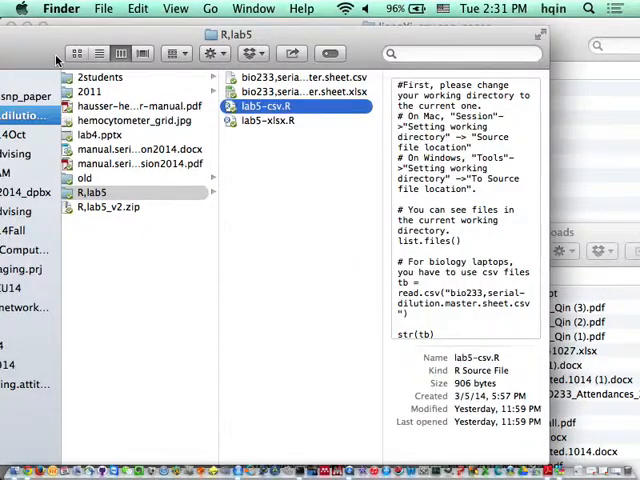
pyautogui.press('super+Tab')
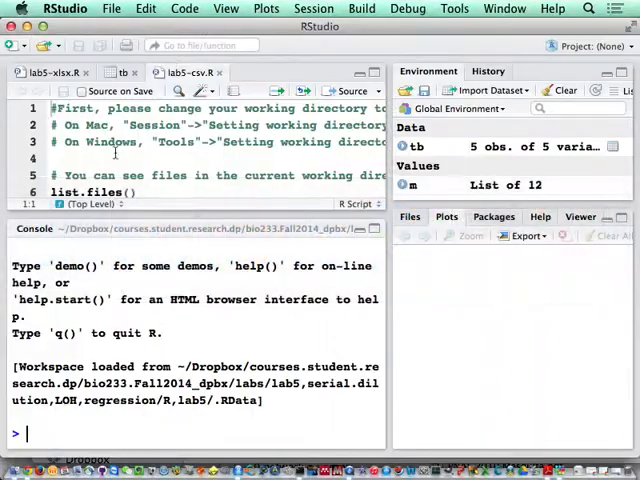
# - Set the editor font size to 10 in Preferences > Appearance and enlarge the script pane
pyautogui.moveTo(198, 231); pyautogui.dragTo(204, 312)
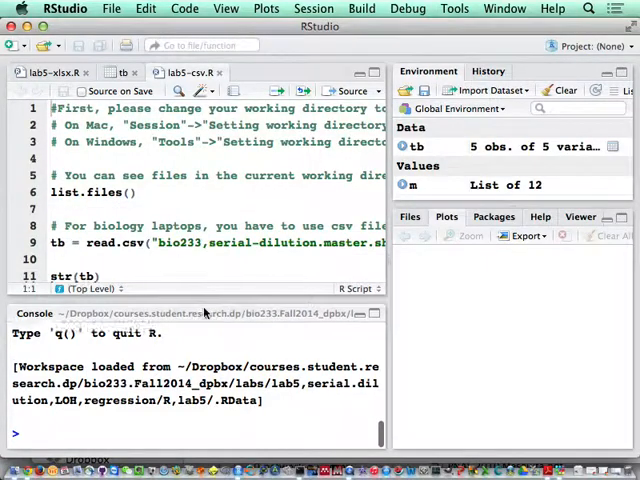
pyautogui.click(111, 9)
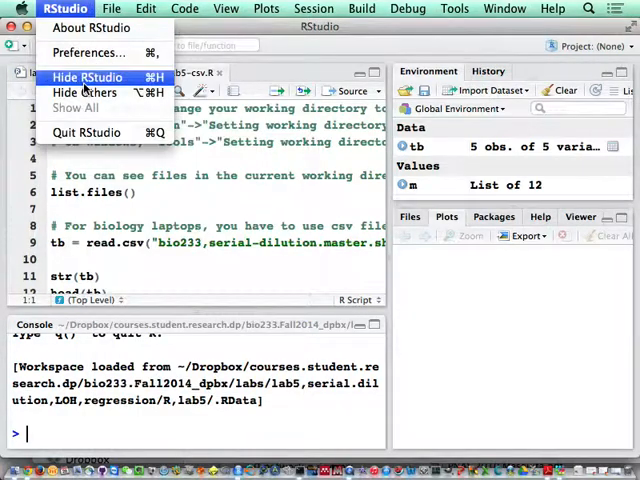
pyautogui.click(88, 52)
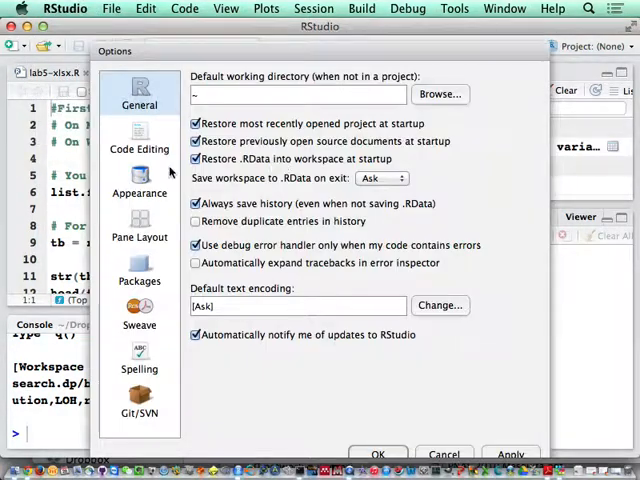
pyautogui.click(140, 178)
pyautogui.click(206, 131)
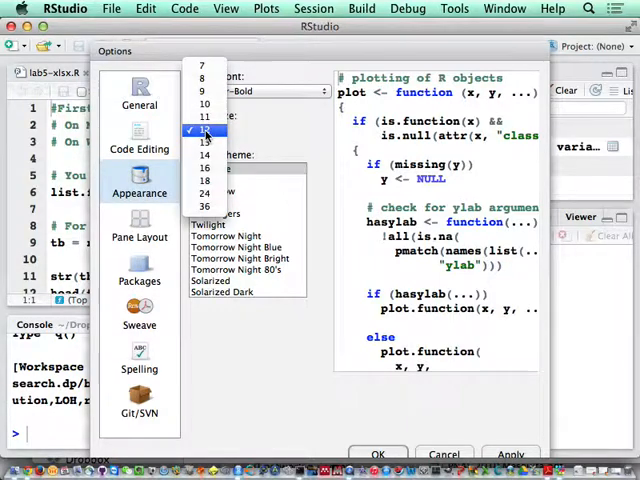
pyautogui.click(205, 104)
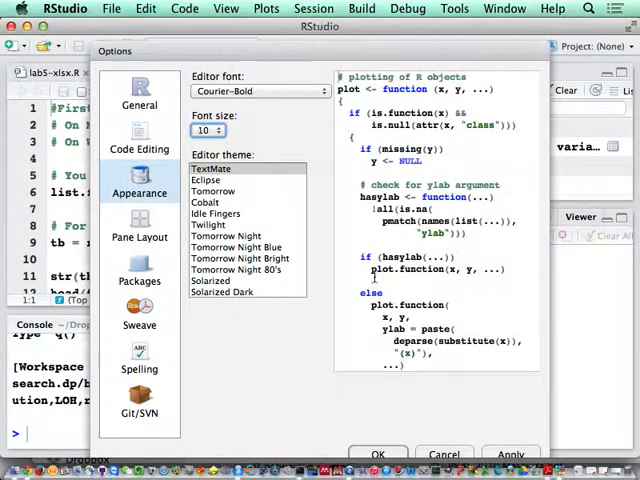
pyautogui.click(511, 455)
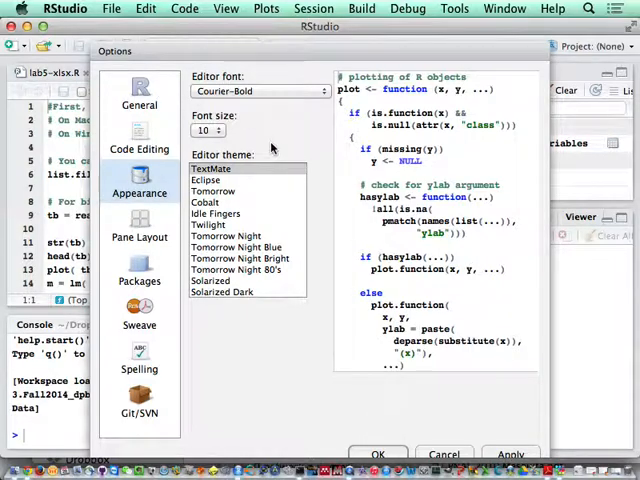
pyautogui.click(386, 455)
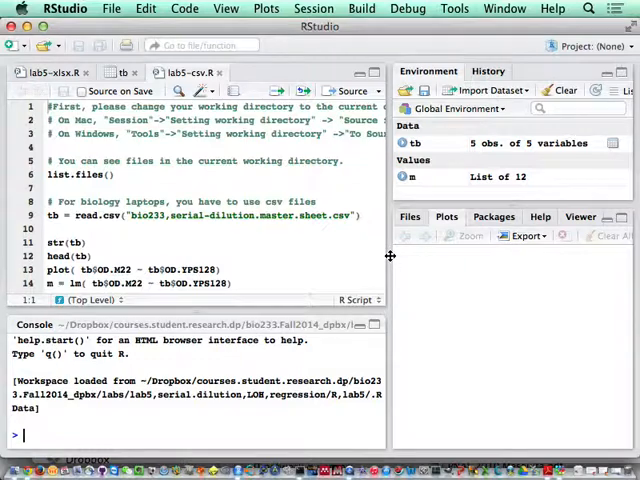
pyautogui.moveTo(391, 258); pyautogui.dragTo(442, 262)
# - Review the script's working-directory instructions and close the tb and lab5-xlsx.R tabs
pyautogui.moveTo(224, 312); pyautogui.dragTo(227, 241)
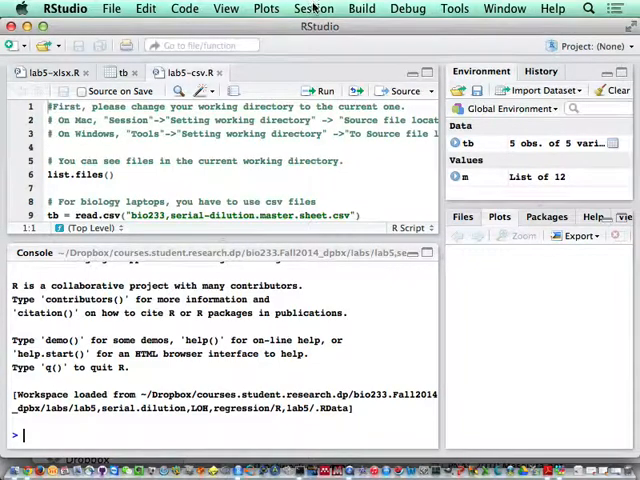
pyautogui.click(313, 9)
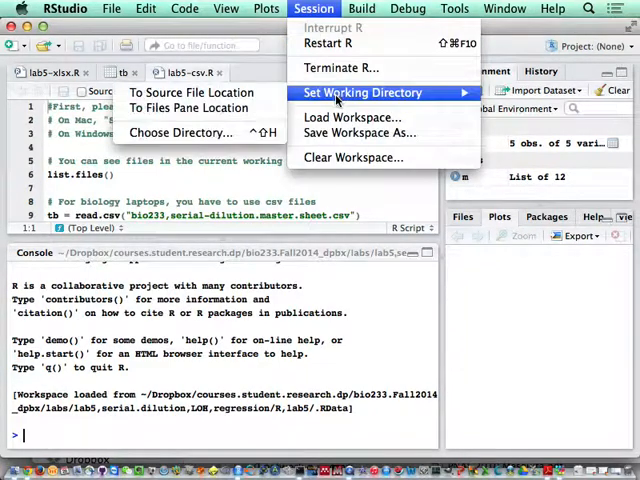
pyautogui.moveTo(363, 92)
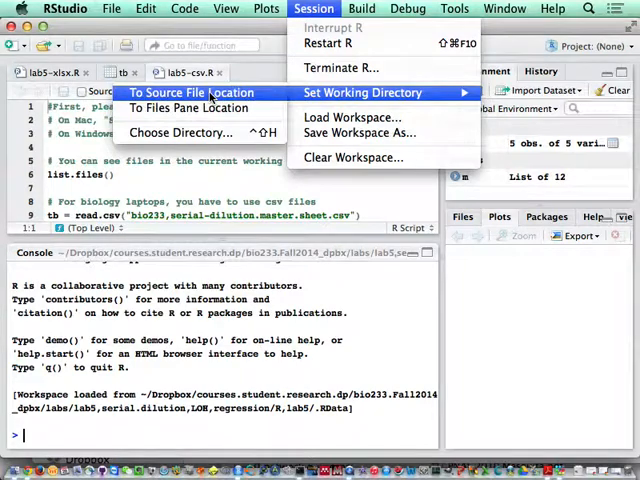
pyautogui.click(204, 167)
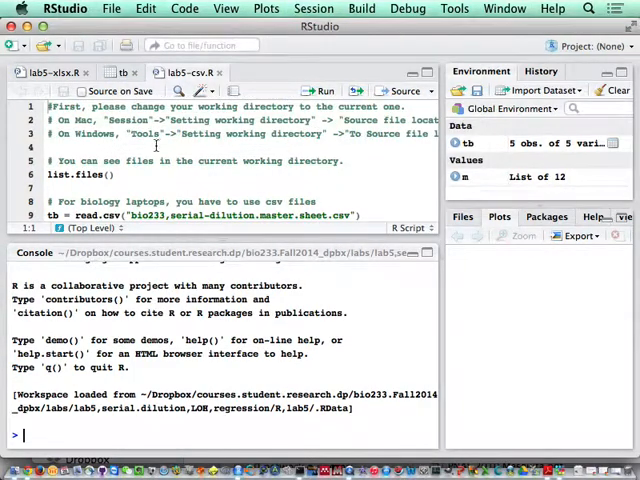
pyautogui.click(97, 120)
pyautogui.moveTo(97, 120); pyautogui.dragTo(226, 181)
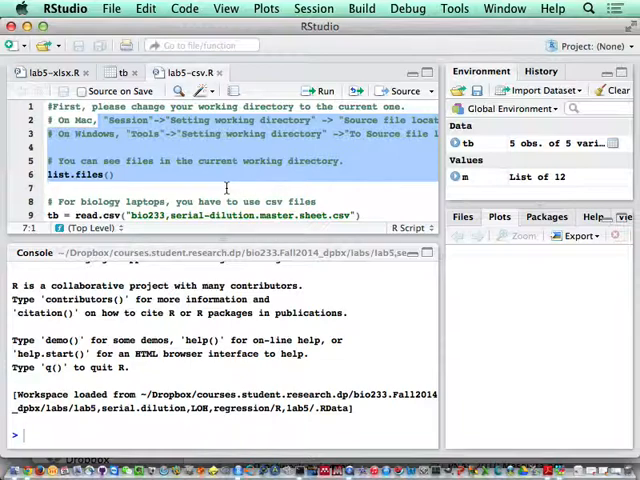
pyautogui.click(204, 160)
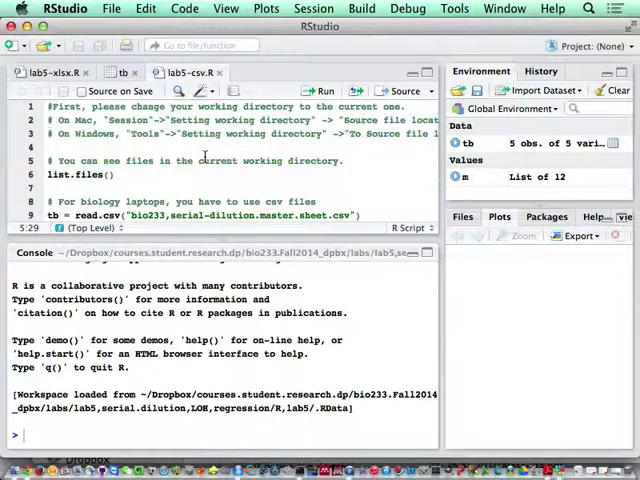
pyautogui.click(136, 74)
pyautogui.click(86, 74)
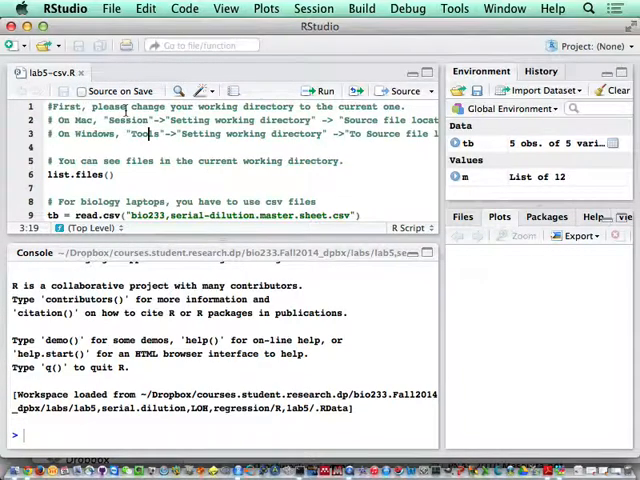
# - Set the working directory to the source file location and check the setwd command in the console
pyautogui.click(305, 8)
pyautogui.moveTo(362, 92)
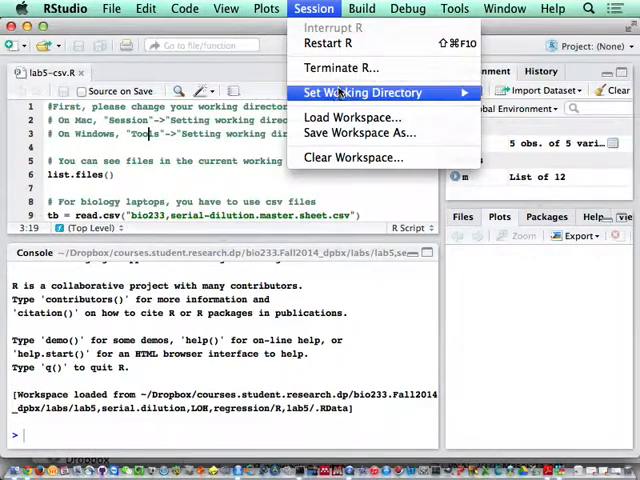
pyautogui.click(240, 95)
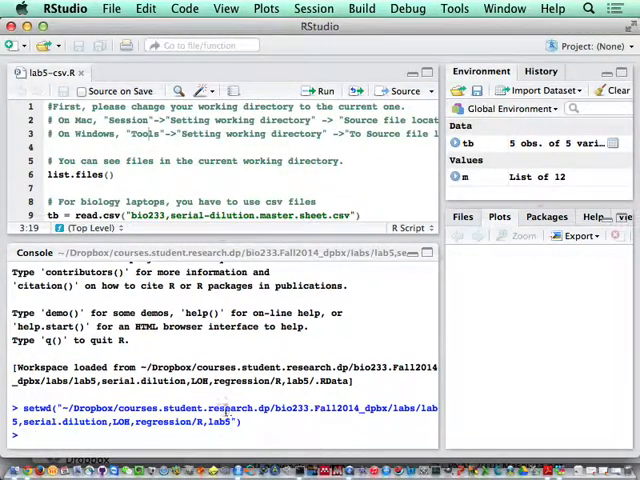
pyautogui.moveTo(245, 422); pyautogui.dragTo(33, 408)
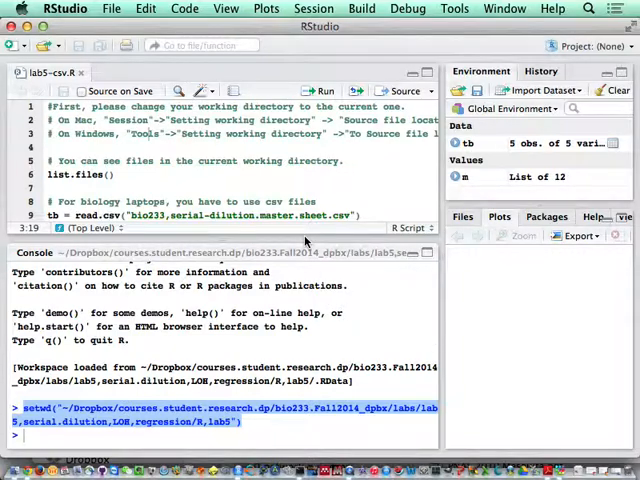
pyautogui.click(170, 186)
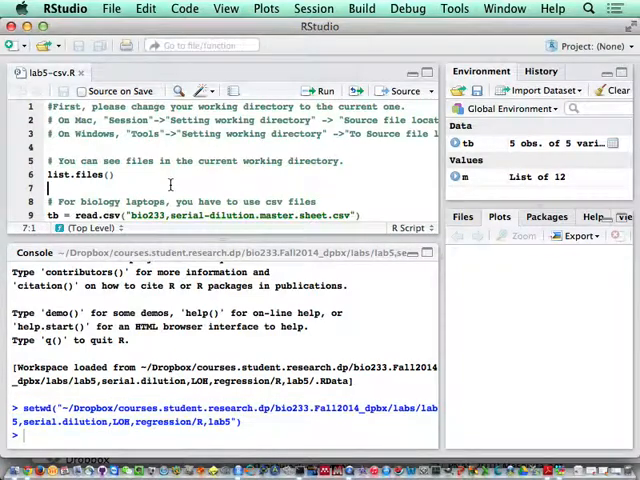
pyautogui.press('super+Tab')
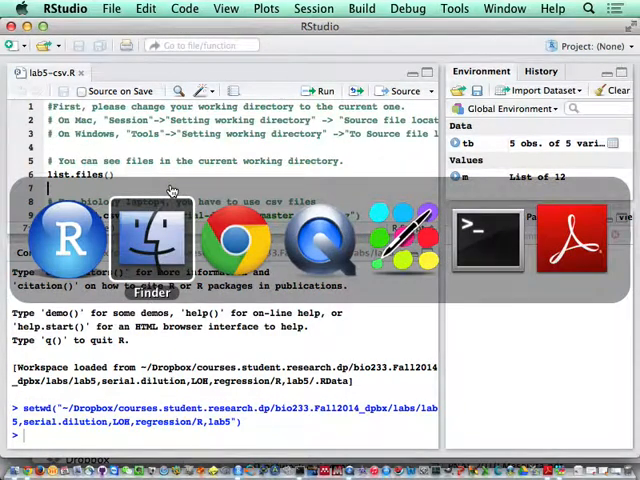
# - Bring up Chrome's Course: 201409-Microbiology-01 window, then return to RStudio
pyautogui.press('super+Tab')
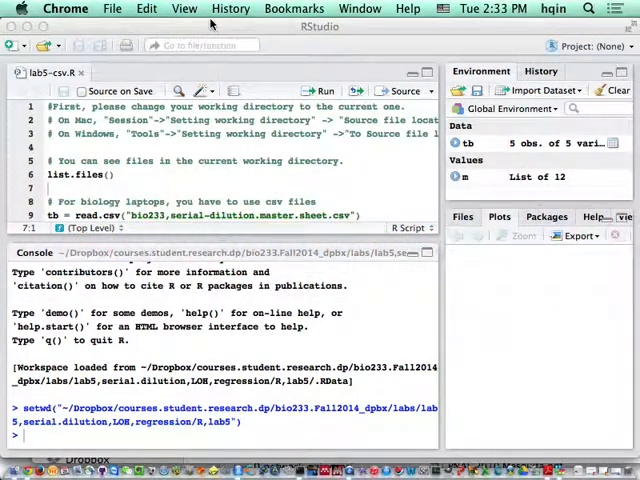
pyautogui.click(366, 9)
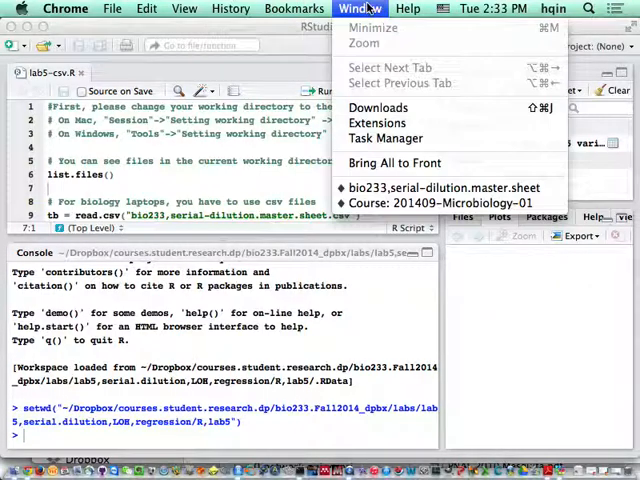
pyautogui.click(378, 205)
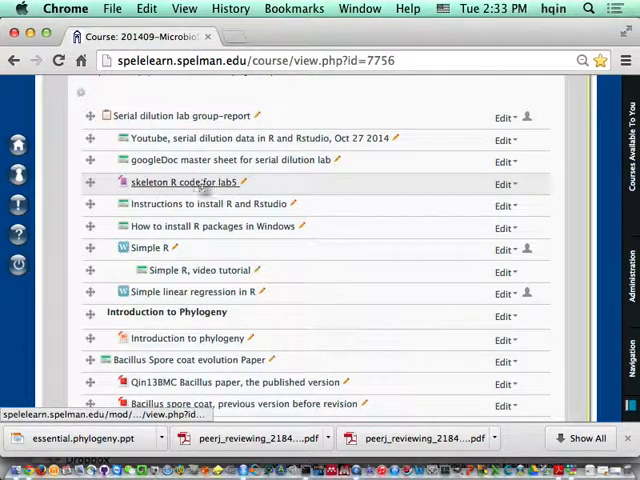
pyautogui.press('super+Tab')
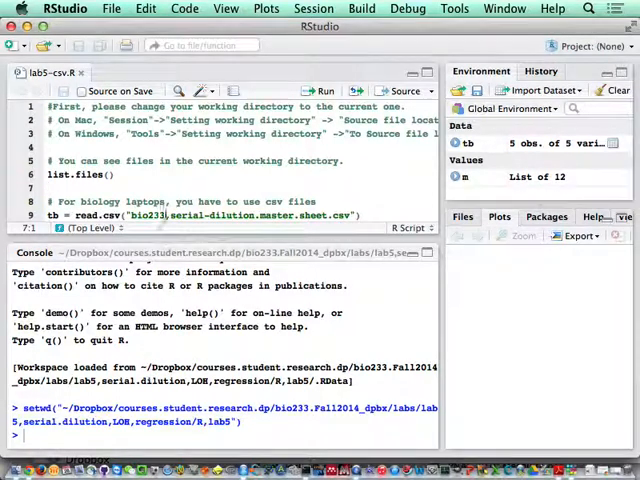
# - Run the comment and list.files() lines to list the working directory's files
pyautogui.press('Up')
pyautogui.press('Up')
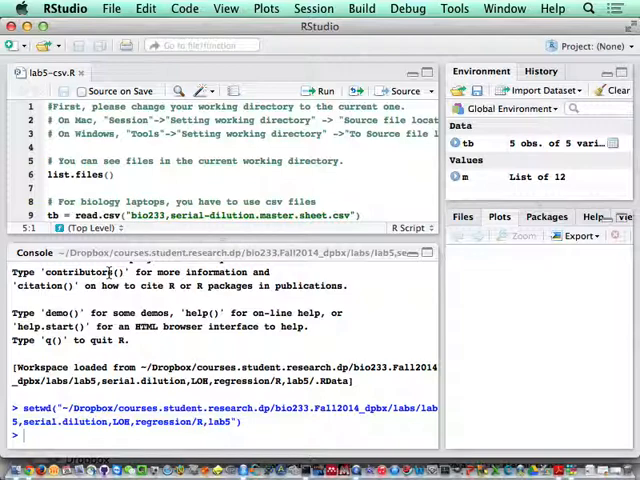
pyautogui.hotkey('shift', 'Down')
pyautogui.hotkey('shift', 'Down')
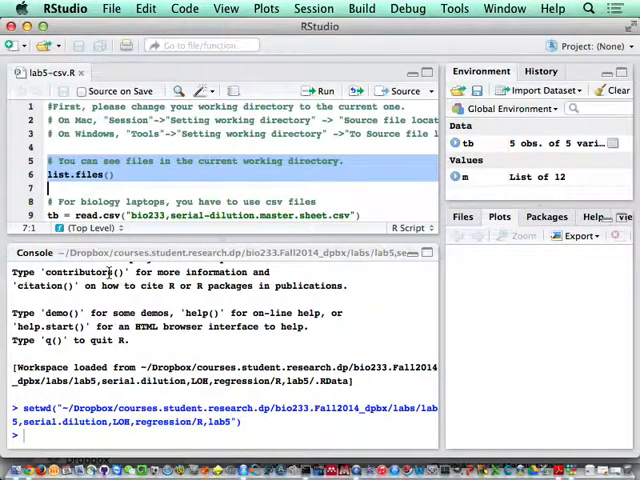
pyautogui.hotkey('ctrl', 'Return')
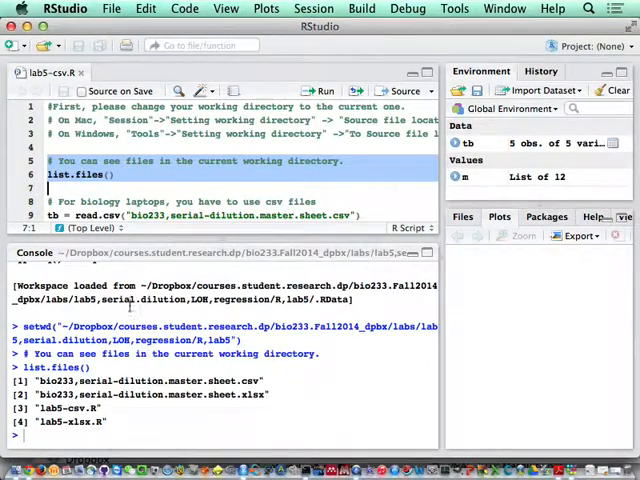
pyautogui.click(128, 186)
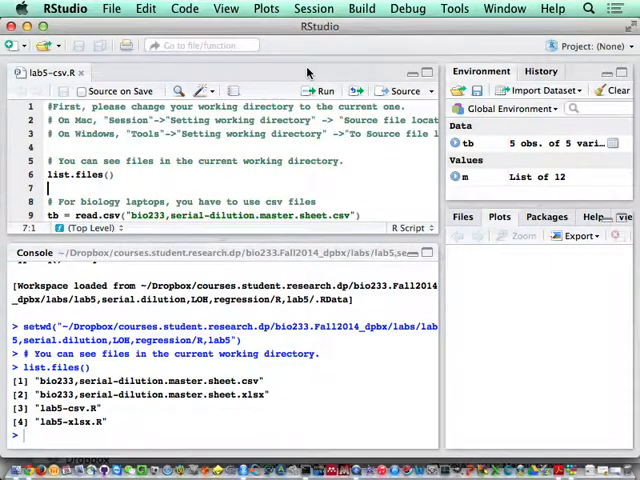
pyautogui.moveTo(124, 174); pyautogui.dragTo(30, 161)
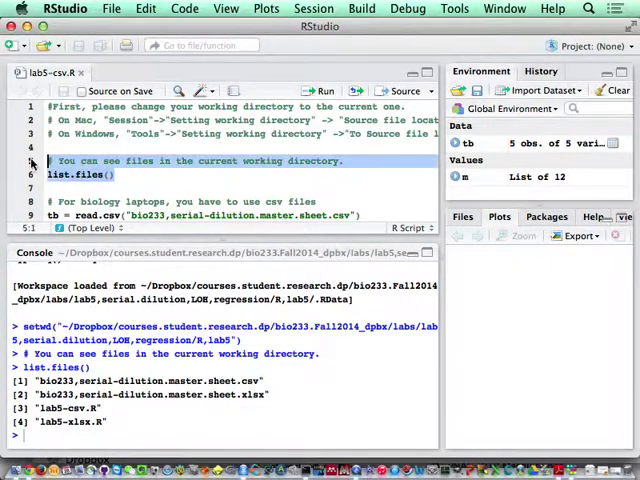
pyautogui.click(326, 91)
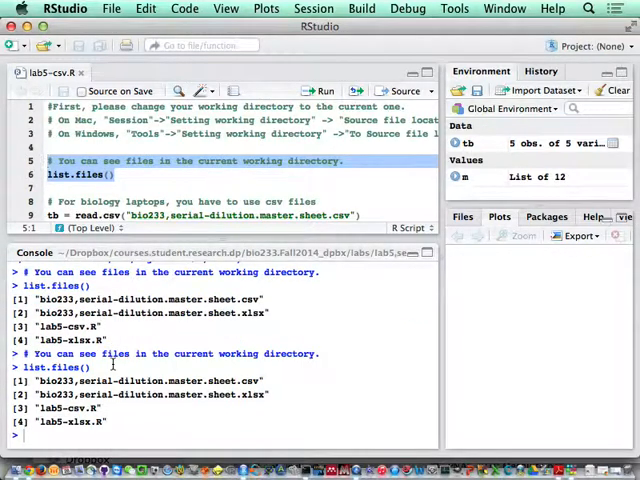
# - Highlight the listed output, marking the lab5-csv.R file name, then return to the script
pyautogui.moveTo(110, 423); pyautogui.dragTo(10, 367)
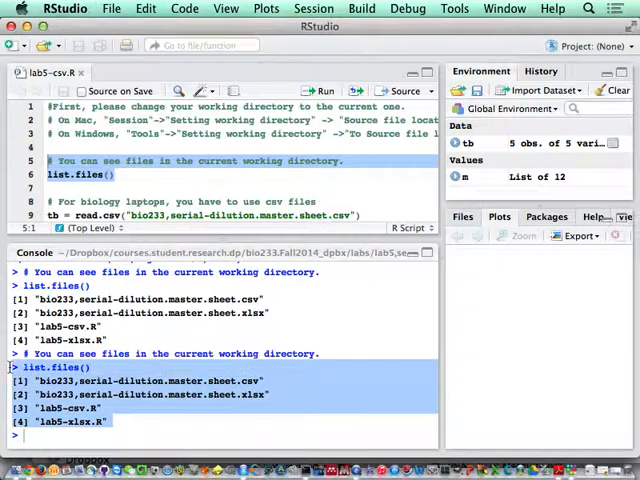
pyautogui.click(115, 418)
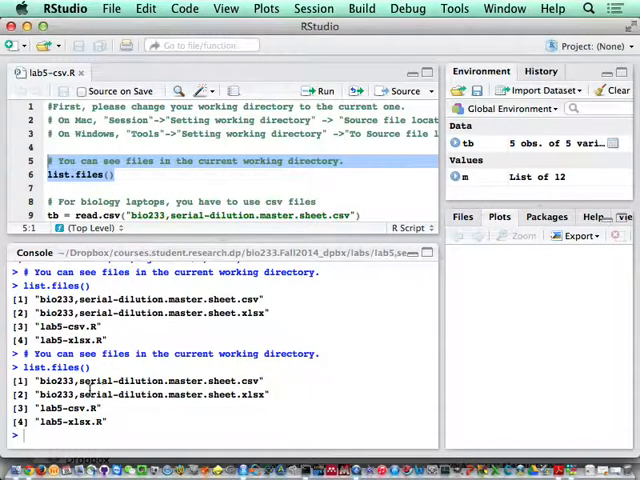
pyautogui.moveTo(99, 409); pyautogui.dragTo(37, 409)
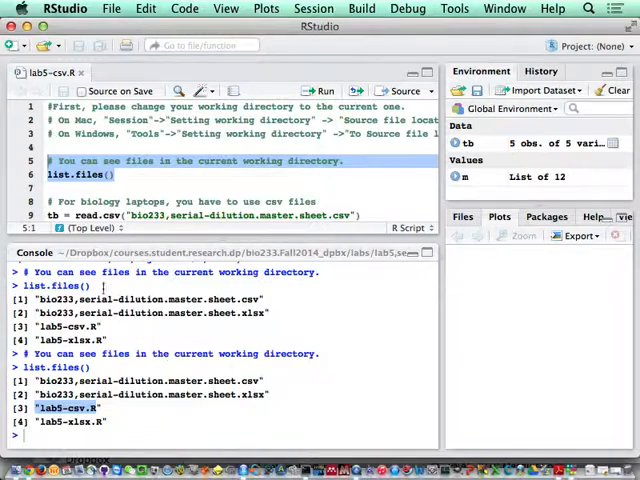
pyautogui.keyDown('shift'); pyautogui.click(113, 176); pyautogui.keyUp('shift')
# - Run the read.csv line to load the serial-dilution master sheet into tb
pyautogui.press('Down')
pyautogui.press('Down')
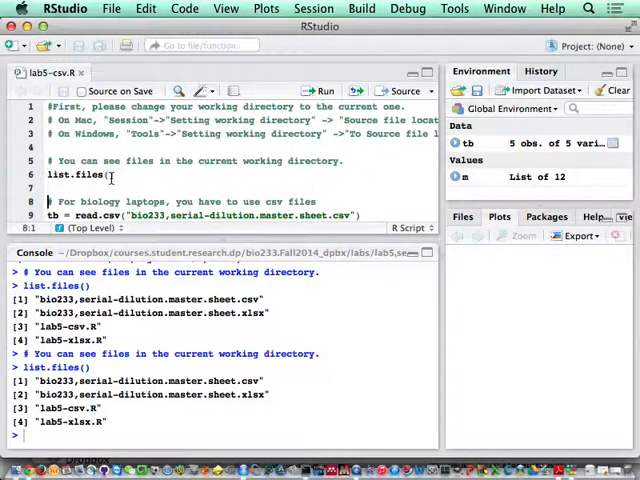
pyautogui.press('Down')
pyautogui.press('Down')
pyautogui.press('Up')
pyautogui.hotkey('shift', 'Down')
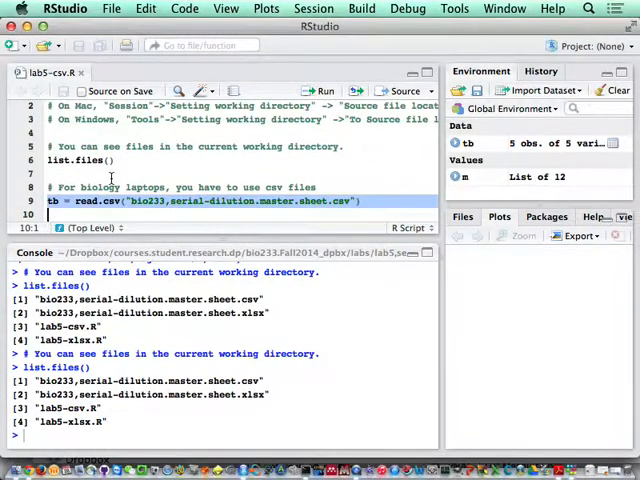
pyautogui.hotkey('ctrl', 'Return')
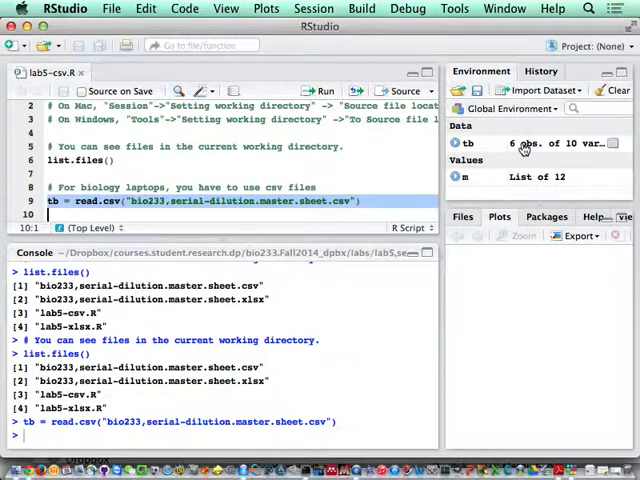
# - View tb from the Environment pane as a table of 6 observations of 10 variables
pyautogui.click(101, 201)
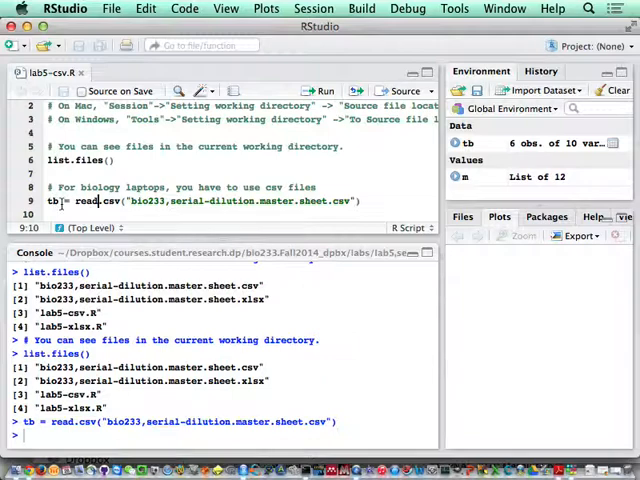
pyautogui.click(58, 201)
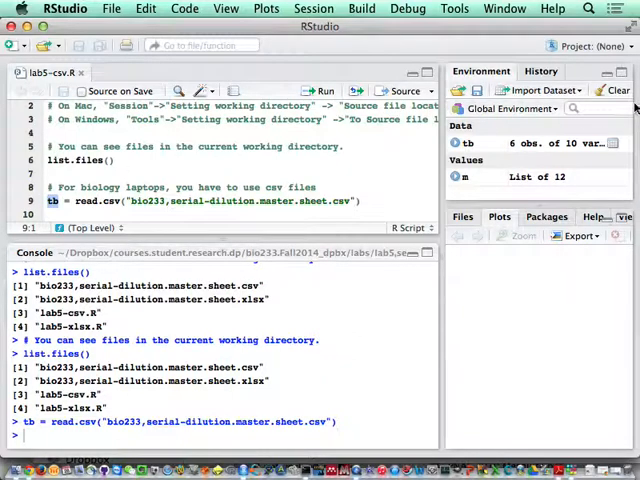
pyautogui.click(559, 146)
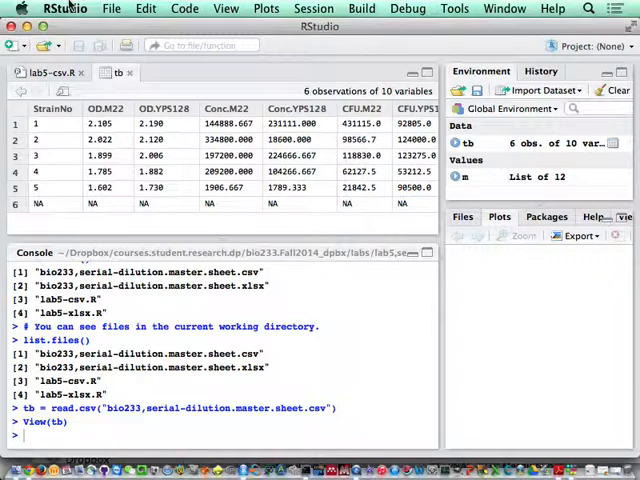
# - Run str(tb) from lab5-csv.R to list tb's ten variables and their types
pyautogui.click(50, 72)
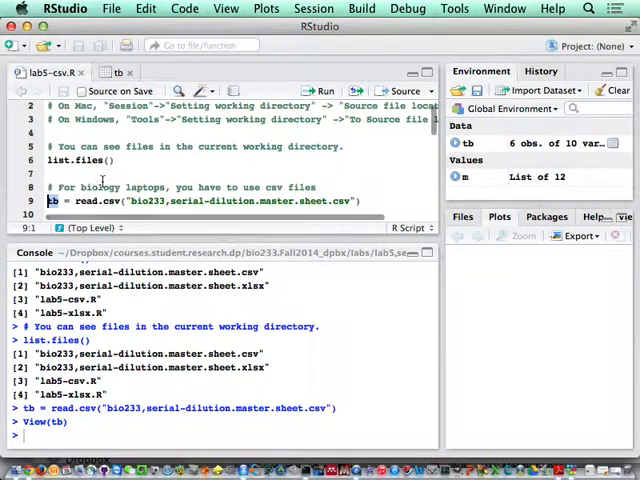
pyautogui.press('Down')
pyautogui.press('Down')
pyautogui.press('Down')
pyautogui.press('Down')
pyautogui.press('Up')
pyautogui.press('Up')
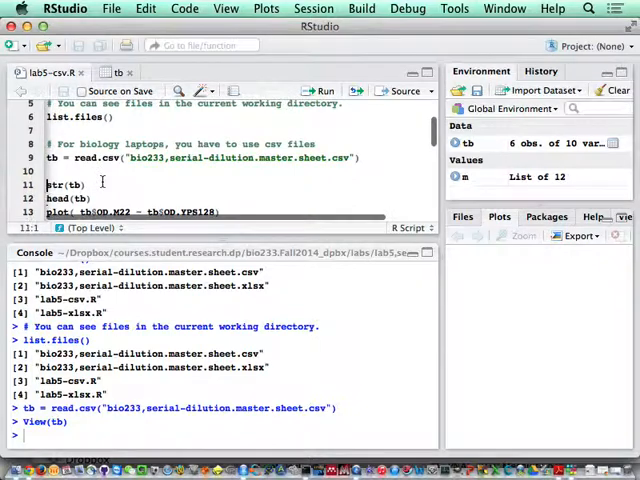
pyautogui.hotkey('shift', 'Down')
pyautogui.hotkey('ctrl', 'Return')
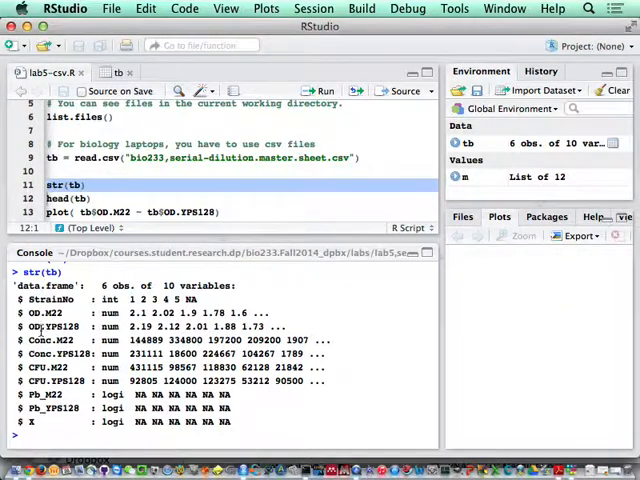
# - Highlight the OD, Conc, CFU rows and the empty logical Pb and X rows in the output
pyautogui.moveTo(46, 326); pyautogui.dragTo(78, 326)
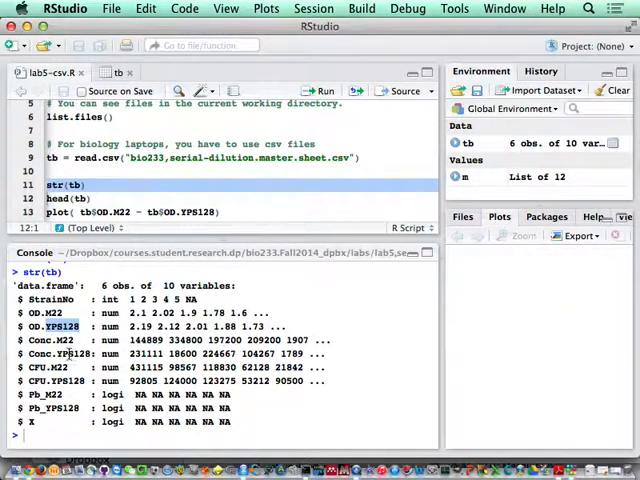
pyautogui.moveTo(14, 340); pyautogui.dragTo(88, 354)
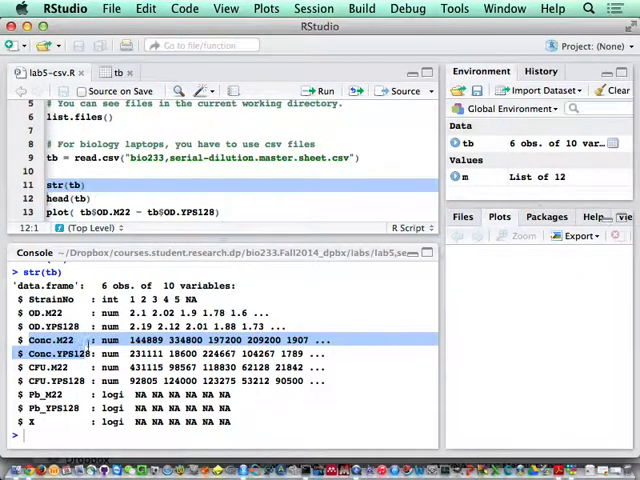
pyautogui.click(28, 367)
pyautogui.moveTo(28, 367); pyautogui.dragTo(82, 382)
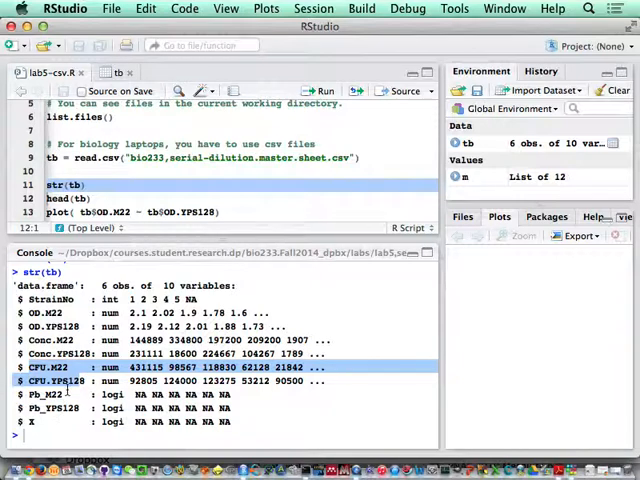
pyautogui.click(66, 405)
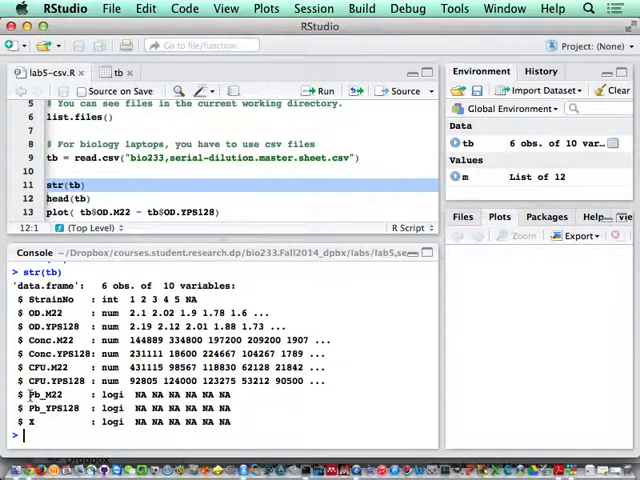
pyautogui.moveTo(24, 395)
pyautogui.mouseDown()
pyautogui.moveTo(232, 422)
pyautogui.moveTo(240, 404)
pyautogui.mouseUp()
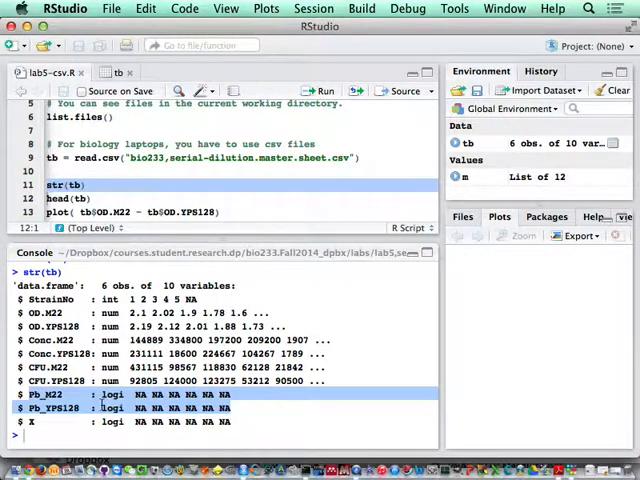
pyautogui.click(170, 362)
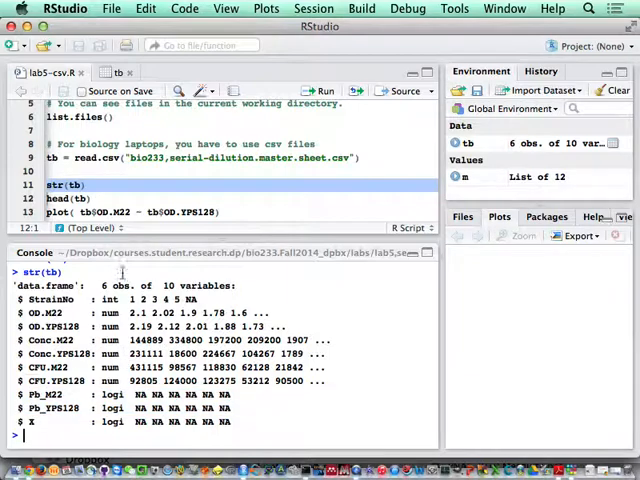
# - Select the head(tb) line ready to run
pyautogui.click(94, 198)
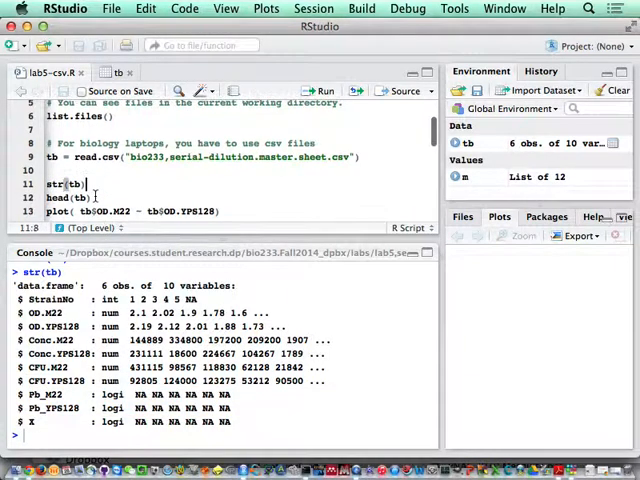
pyautogui.tripleClick(94, 198)
# - Run head(tb) to print tb's six rows, resizing the console to read them
pyautogui.hotkey('ctrl', 'Return')
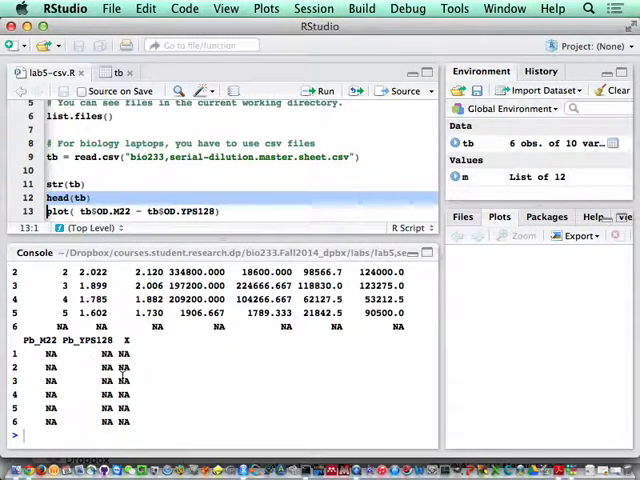
pyautogui.moveTo(224, 240); pyautogui.dragTo(219, 158)
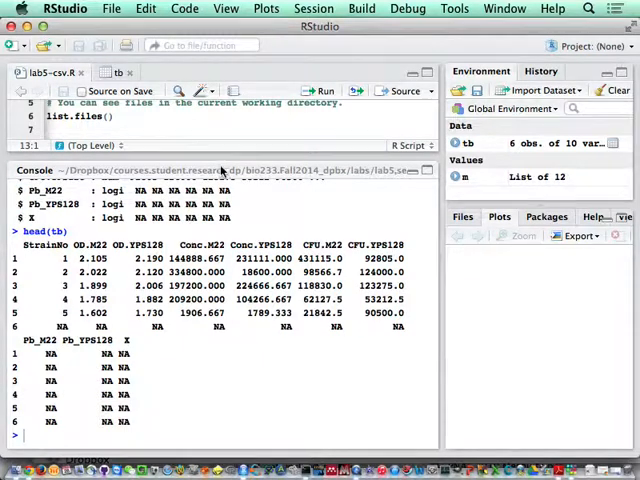
pyautogui.moveTo(222, 160); pyautogui.dragTo(229, 254)
# - Cut the M22-versus-YPS128 OD plot, lm, summary and abline block, then switch to Chrome
pyautogui.press('Down')
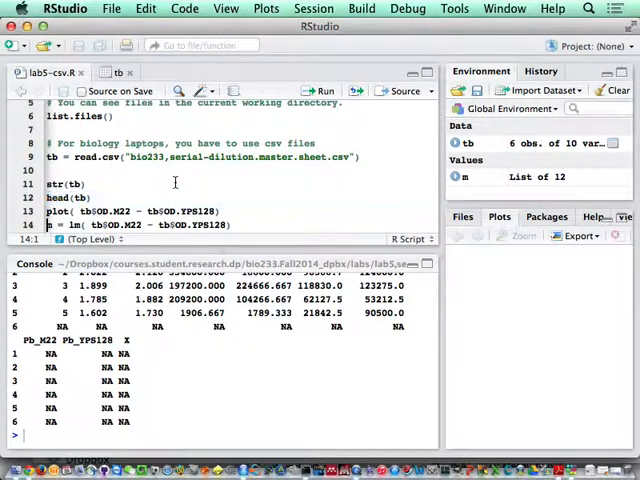
pyautogui.press('Down')
pyautogui.press('Down')
pyautogui.press('Up')
pyautogui.press('Up')
pyautogui.press('Up')
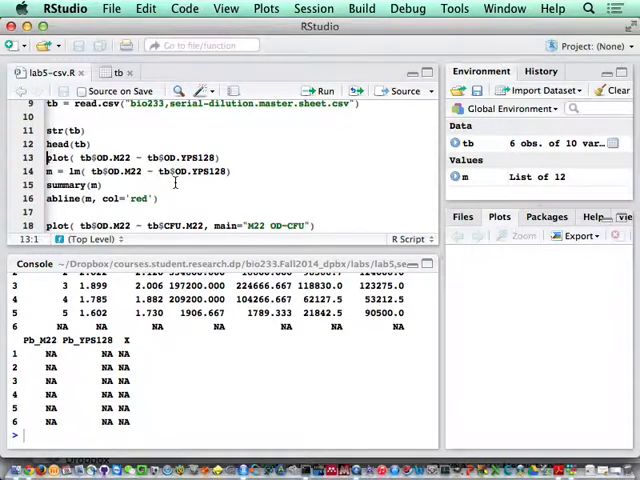
pyautogui.hotkey('shift', 'Down')
pyautogui.hotkey('shift', 'Down')
pyautogui.hotkey('shift', 'Down')
pyautogui.hotkey('shift', 'Down')
pyautogui.press('super+x')
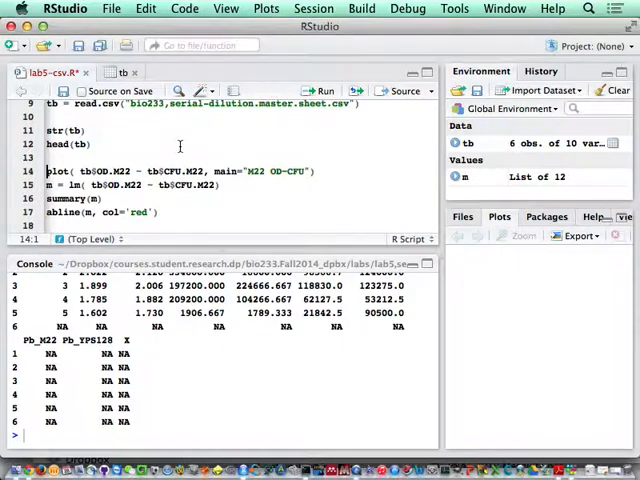
pyautogui.press('super+Tab')
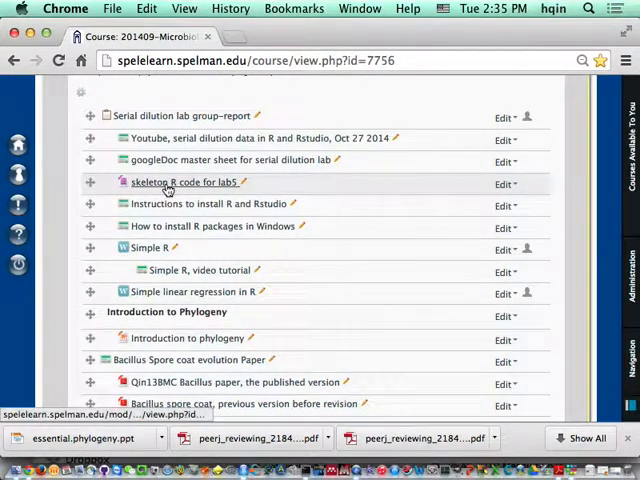
# - Review the Serial dilution lab group-report questions, marking 'CFU ~ OD' in question 4, and return to RStudio
pyautogui.click(154, 121)
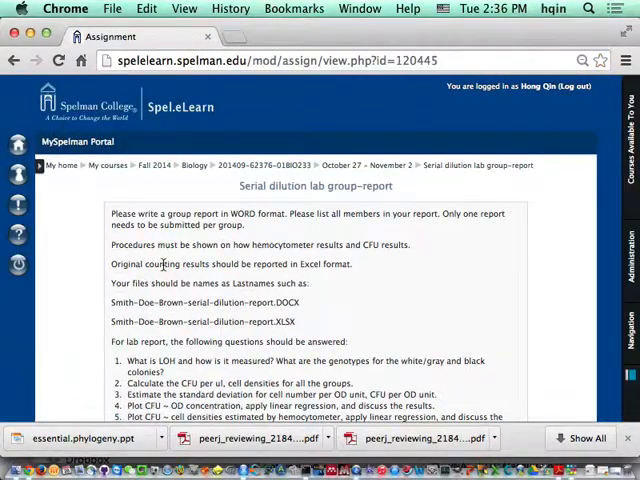
pyautogui.scroll(-3, 211, 281)
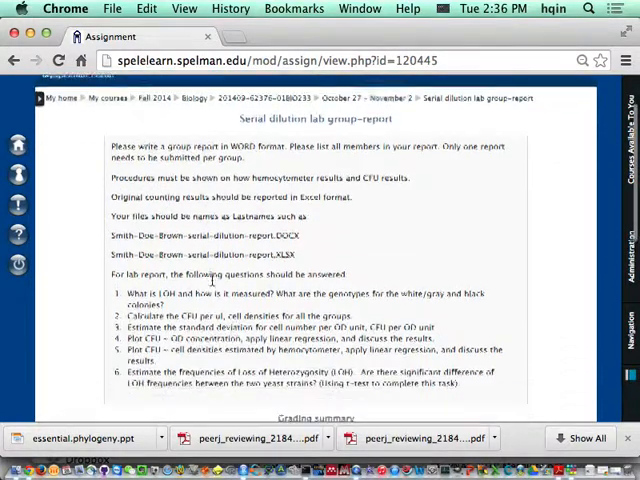
pyautogui.scroll(-4, 211, 281)
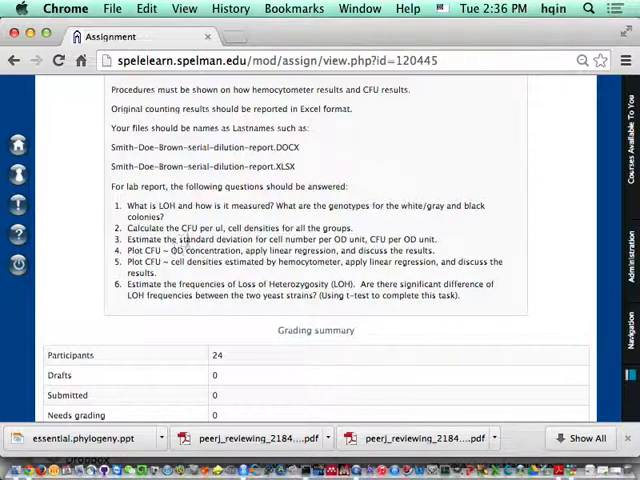
pyautogui.moveTo(147, 250); pyautogui.dragTo(186, 253)
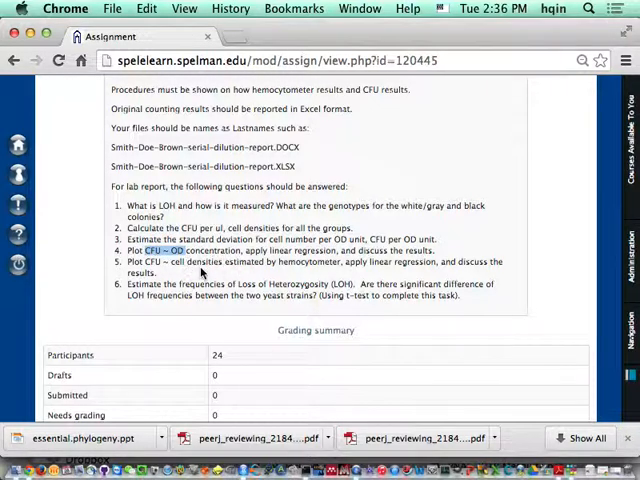
pyautogui.press('super+Tab')
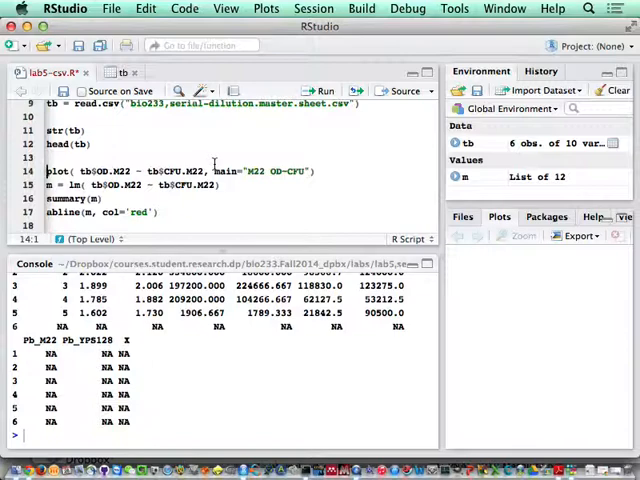
# - Draw the M22 OD~CFU scatter plot, widen the Plots pane and point out its main= title argument
pyautogui.press('super+Return')
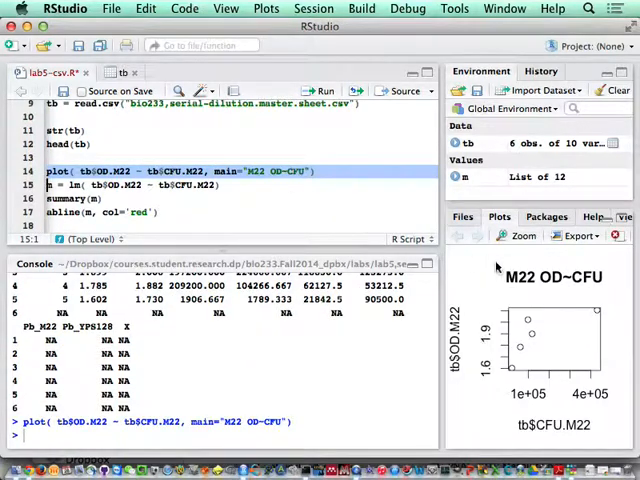
pyautogui.moveTo(443, 260); pyautogui.dragTo(352, 263)
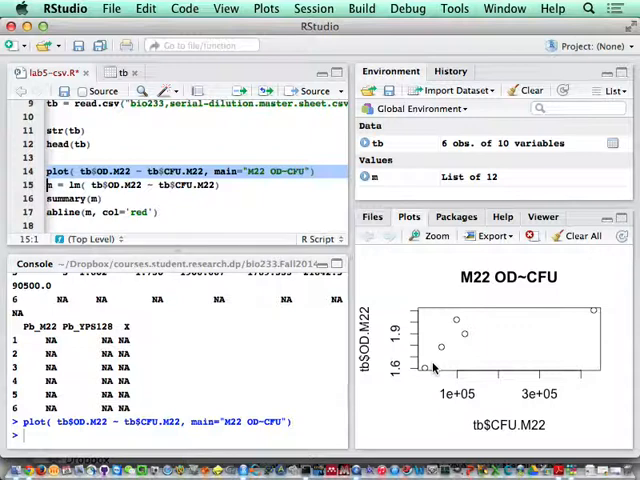
pyautogui.click(236, 187)
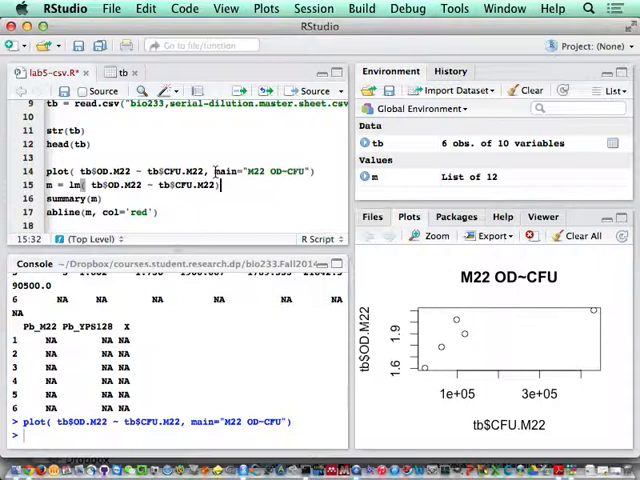
pyautogui.moveTo(215, 171); pyautogui.dragTo(311, 172)
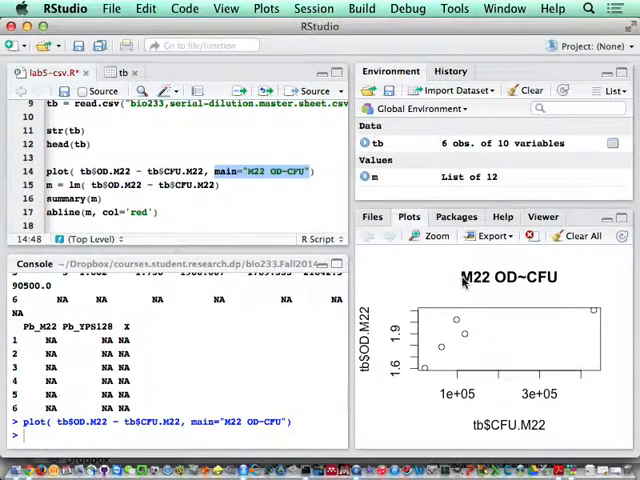
pyautogui.click(284, 184)
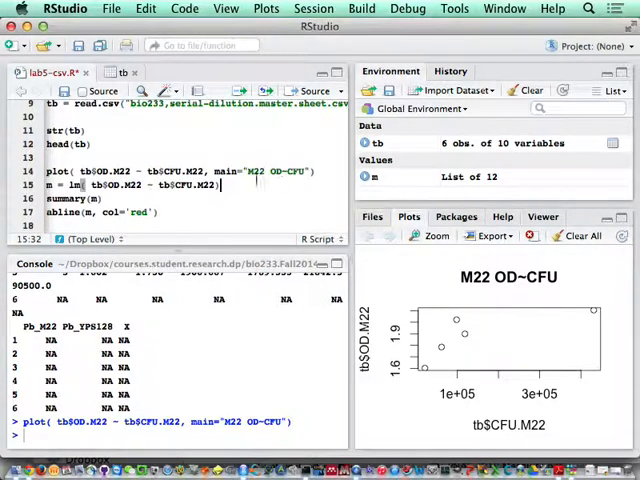
pyautogui.click(210, 170)
# - Examine the lm call on line 15 that models tb$OD.M22 against tb$CFU.M22
pyautogui.press('Home')
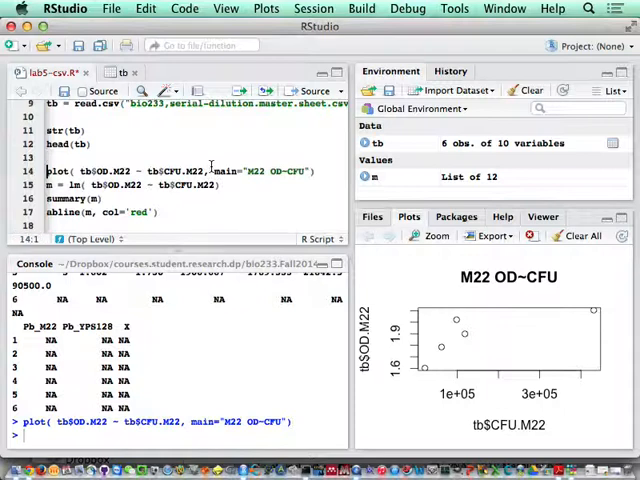
pyautogui.hotkey('shift', 'Down')
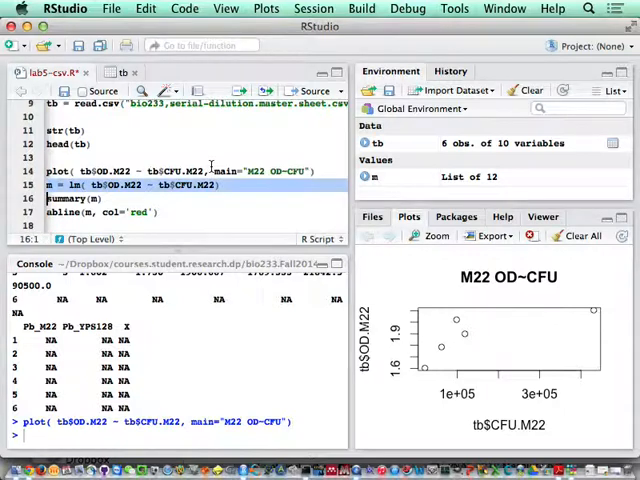
pyautogui.click(88, 185)
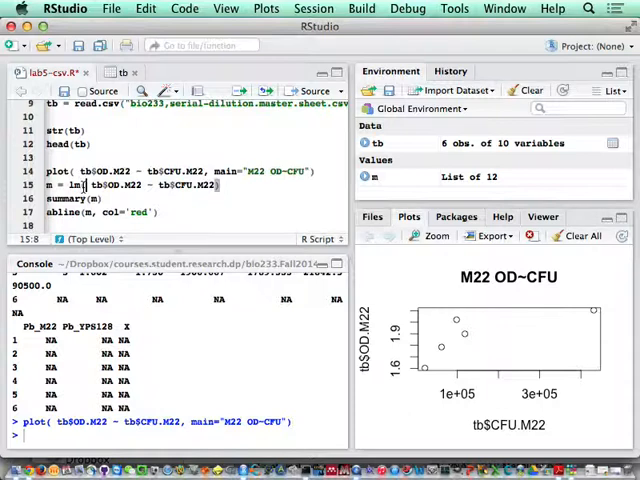
pyautogui.moveTo(88, 185); pyautogui.dragTo(69, 186)
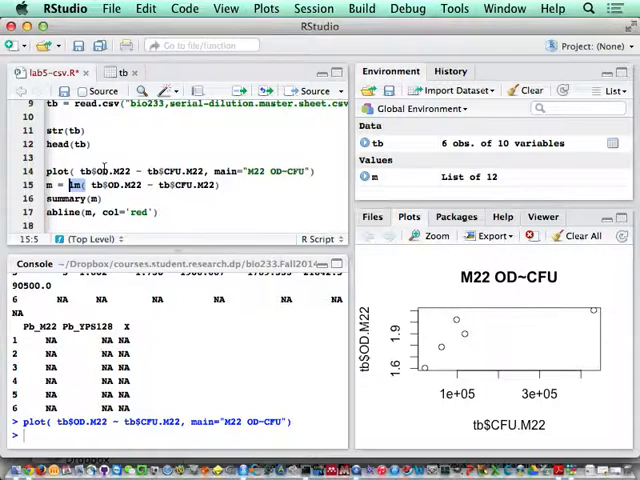
pyautogui.click(102, 171)
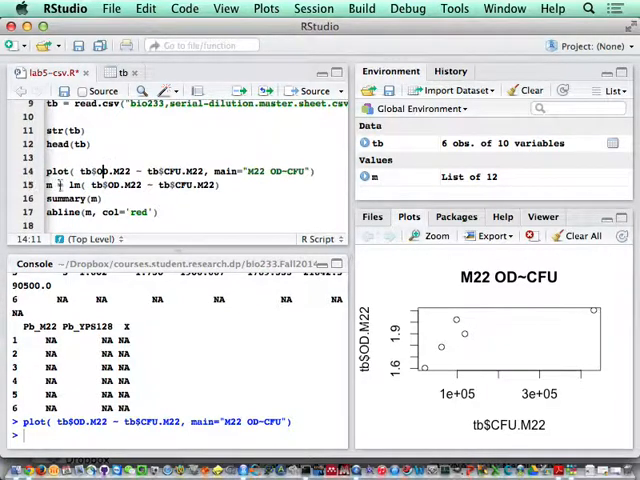
pyautogui.click(81, 185)
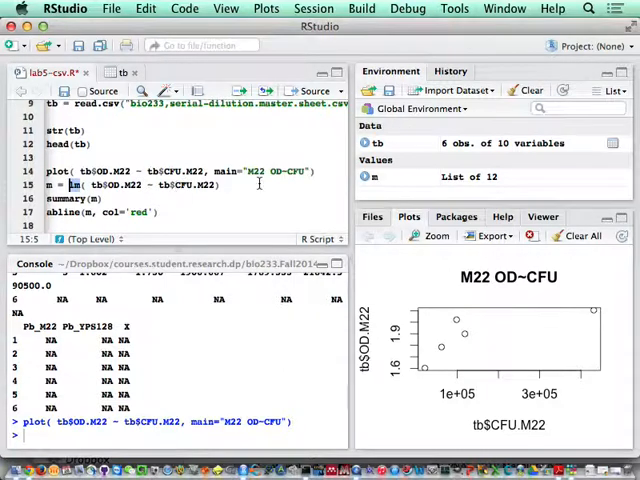
# - Run the lm line to fit model m and select summary(m) for running
pyautogui.moveTo(226, 189)
pyautogui.mouseDown()
pyautogui.moveTo(31, 169)
pyautogui.moveTo(33, 187)
pyautogui.mouseUp()
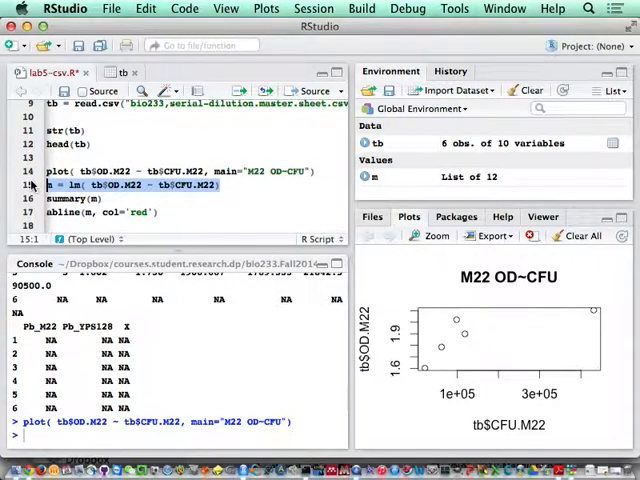
pyautogui.hotkey('ctrl', 'Return')
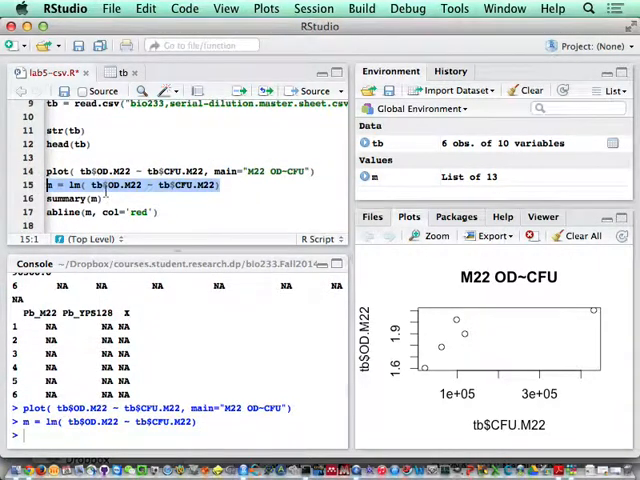
pyautogui.click(108, 199)
pyautogui.moveTo(108, 199); pyautogui.dragTo(44, 199)
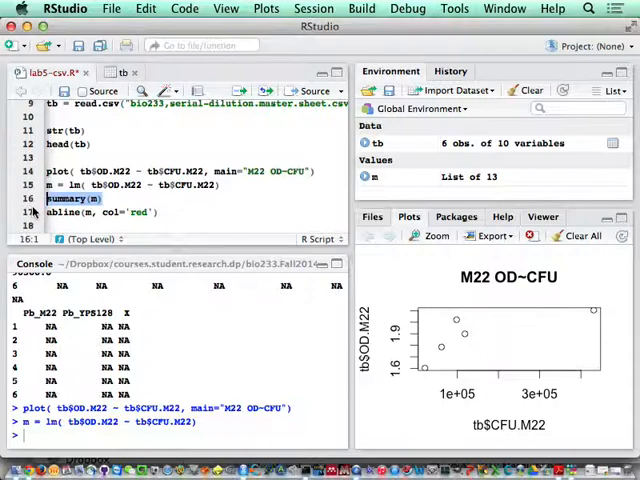
# - Print summary(m) and draw the red regression line with abline(m, col='red')
pyautogui.hotkey('ctrl', 'Return')
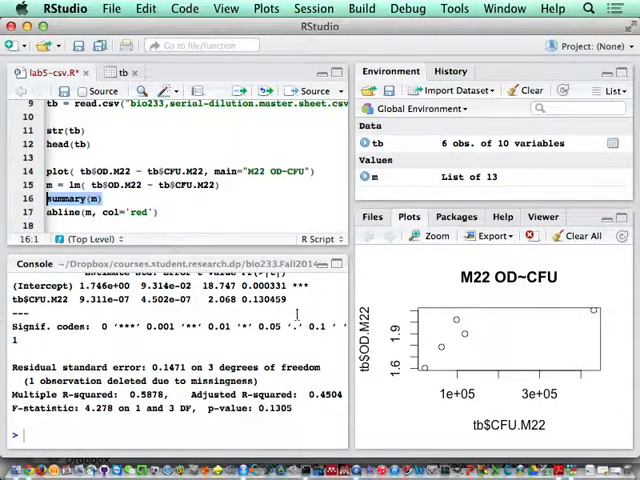
pyautogui.click(145, 199)
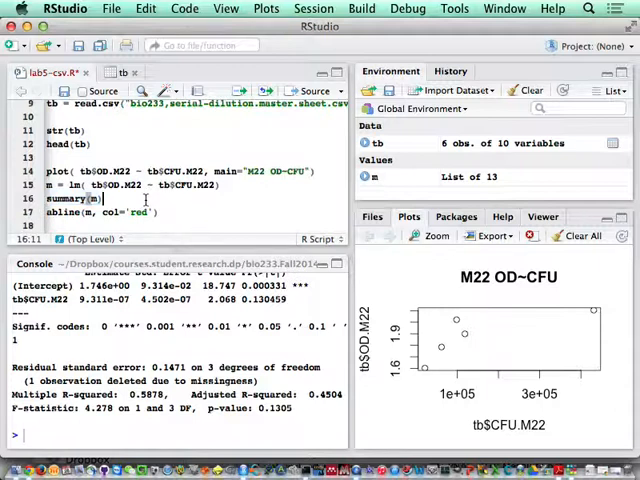
pyautogui.press('Right')
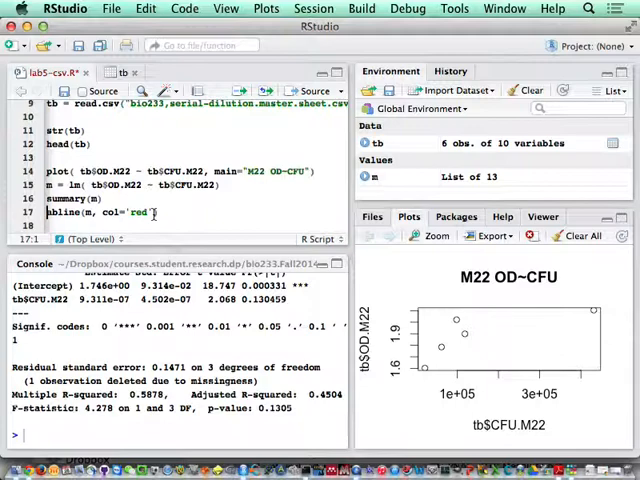
pyautogui.hotkey('shift', 'Down')
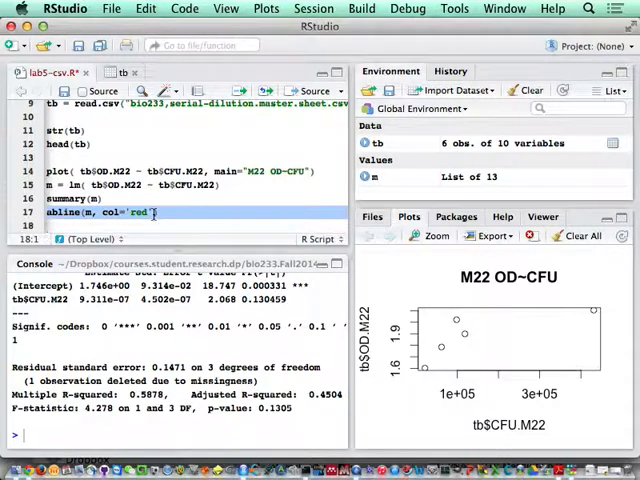
pyautogui.hotkey('ctrl', 'Return')
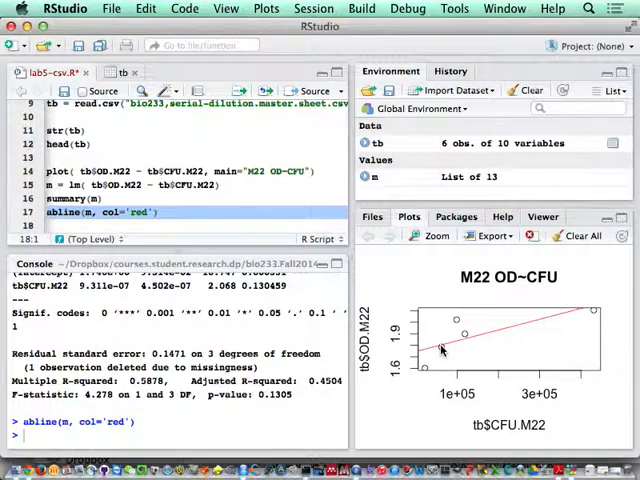
pyautogui.click(194, 214)
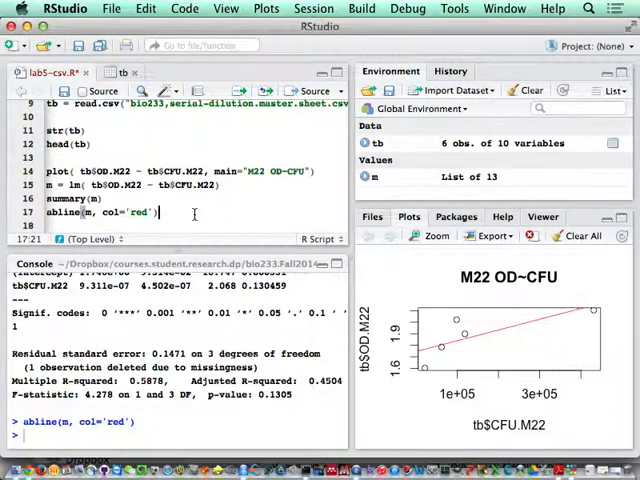
# - Paste the M22 CFU-versus-concentration plot and model code after the abline line
pyautogui.press('Return')
pyautogui.press('super+v')
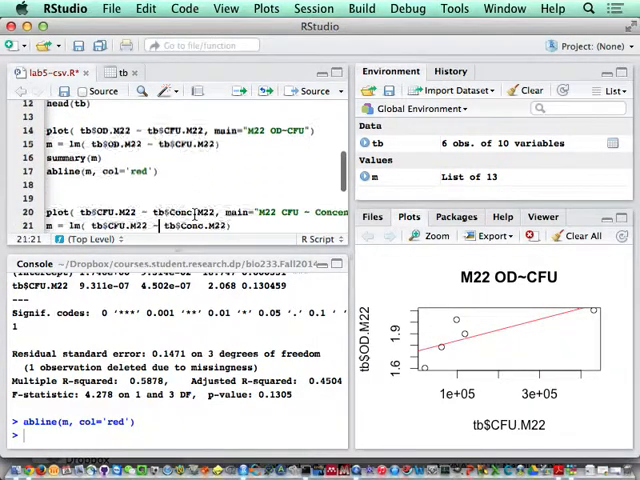
pyautogui.press('Up')
pyautogui.press('Up')
pyautogui.press('BackSpace')
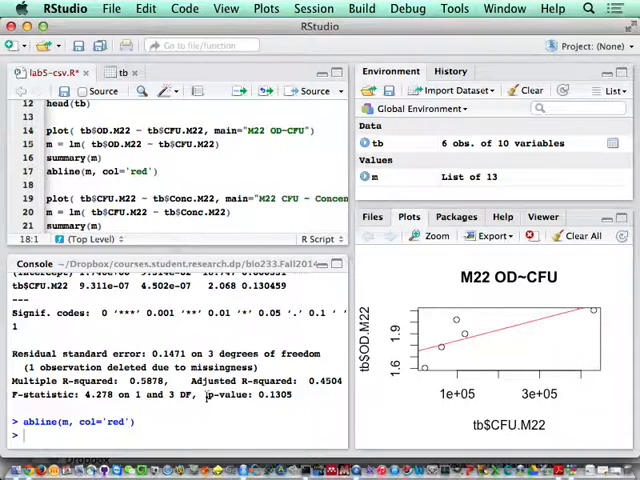
# - Point out p-value 0.1305 and R-squared 0.5878, then widen the script and console area
pyautogui.moveTo(207, 395); pyautogui.dragTo(297, 395)
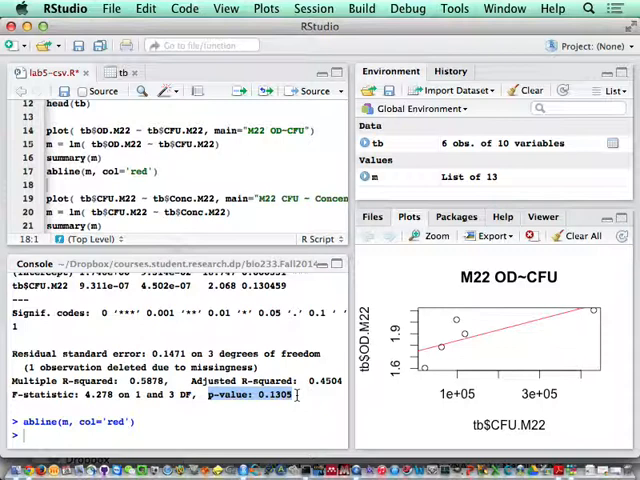
pyautogui.moveTo(166, 381); pyautogui.dragTo(12, 380)
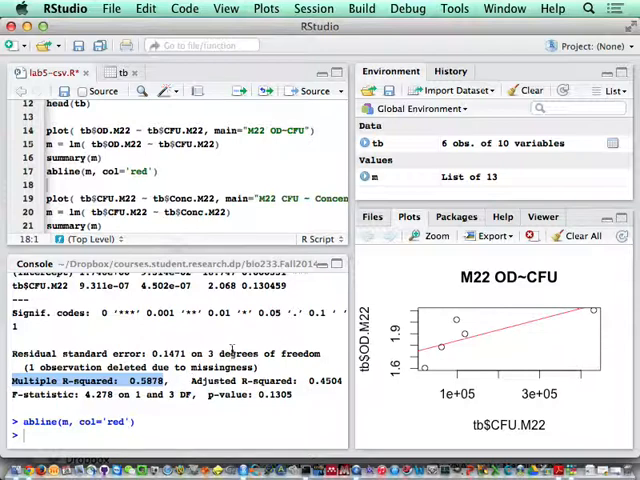
pyautogui.click(121, 198)
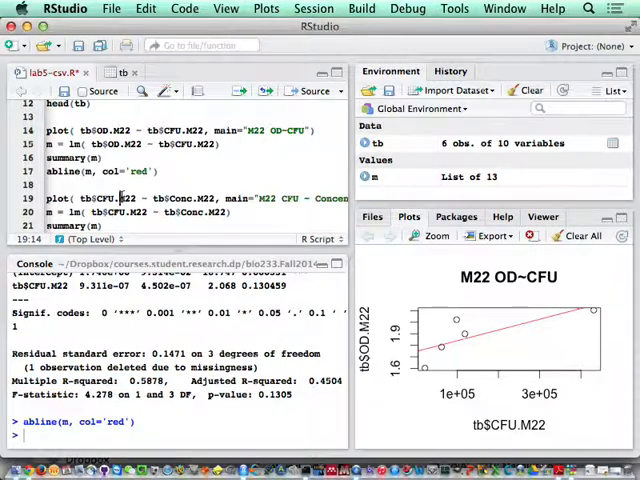
pyautogui.click(84, 183)
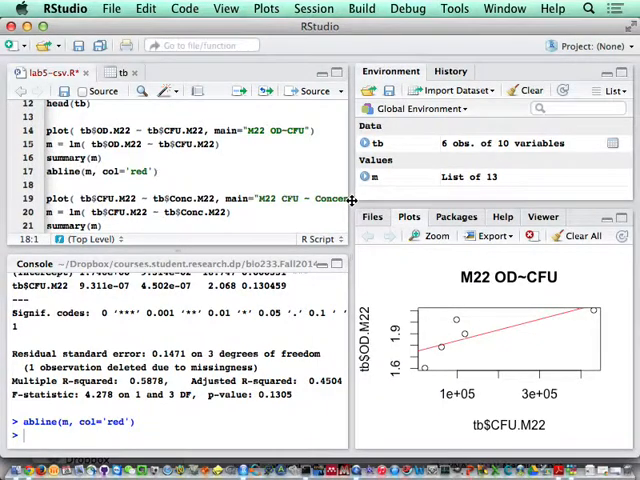
pyautogui.moveTo(353, 204); pyautogui.dragTo(447, 210)
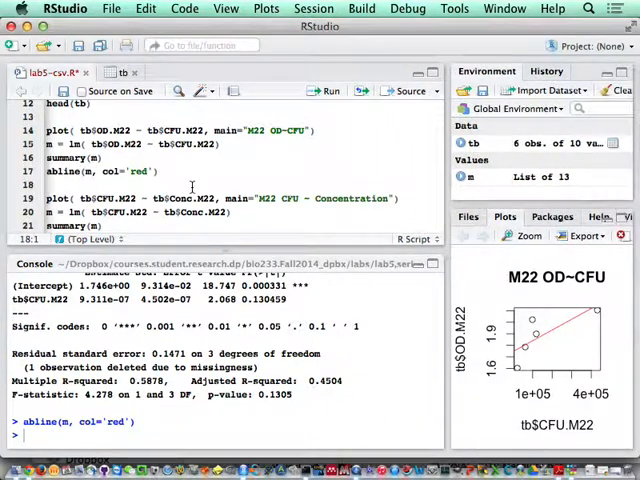
pyautogui.press('Down')
pyautogui.hotkey('shift', 'Down')
pyautogui.hotkey('shift', 'Down')
pyautogui.hotkey('shift', 'Down')
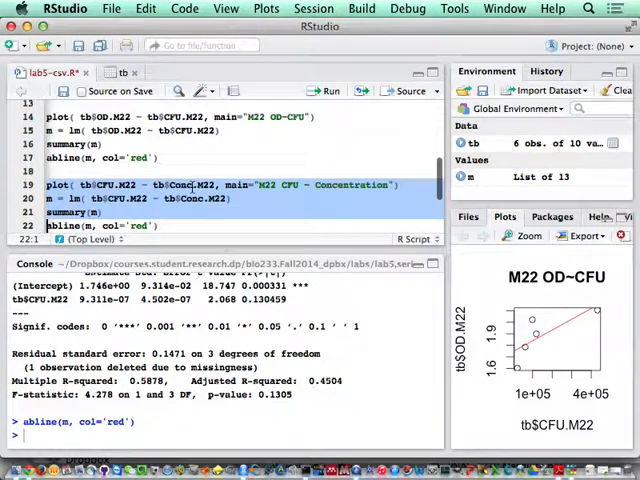
pyautogui.hotkey('shift', 'Down')
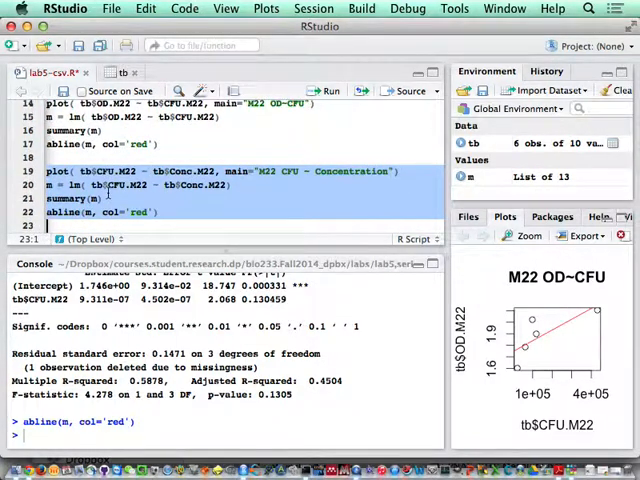
pyautogui.click(92, 171)
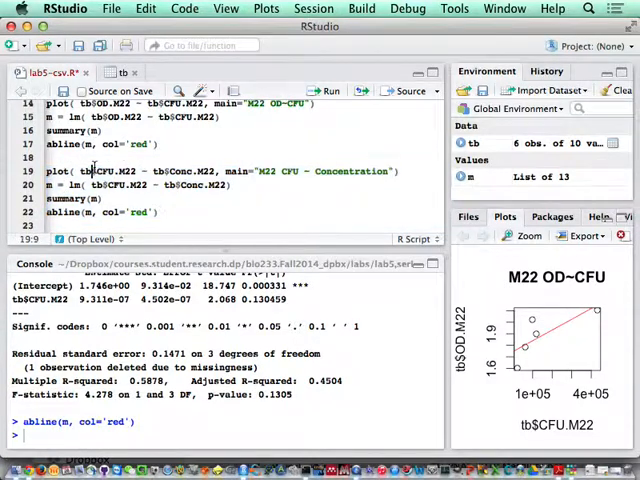
pyautogui.moveTo(92, 171); pyautogui.dragTo(137, 171)
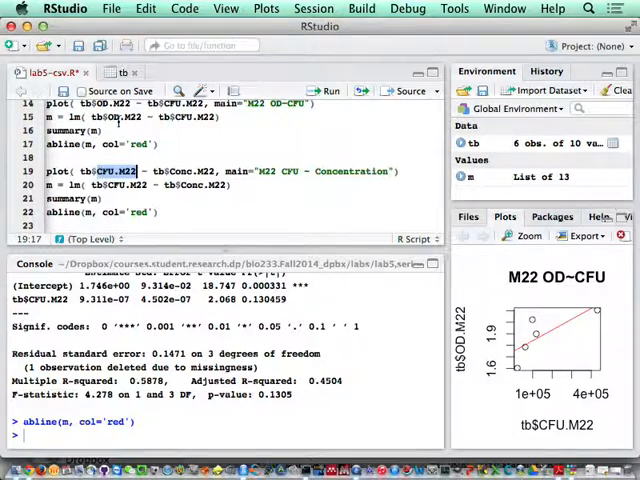
pyautogui.moveTo(97, 106); pyautogui.dragTo(128, 106)
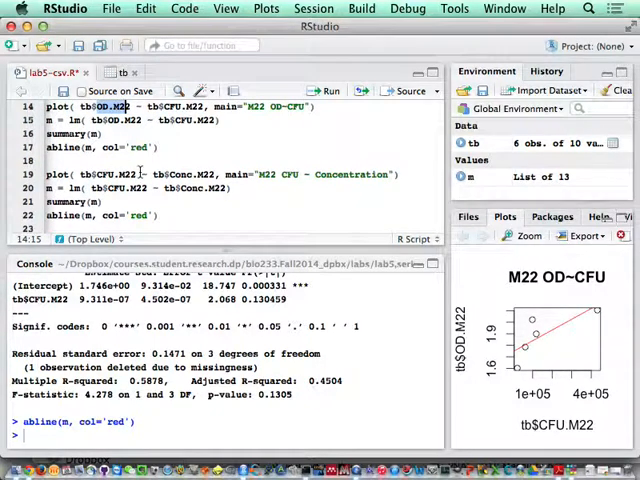
pyautogui.moveTo(137, 174); pyautogui.dragTo(97, 174)
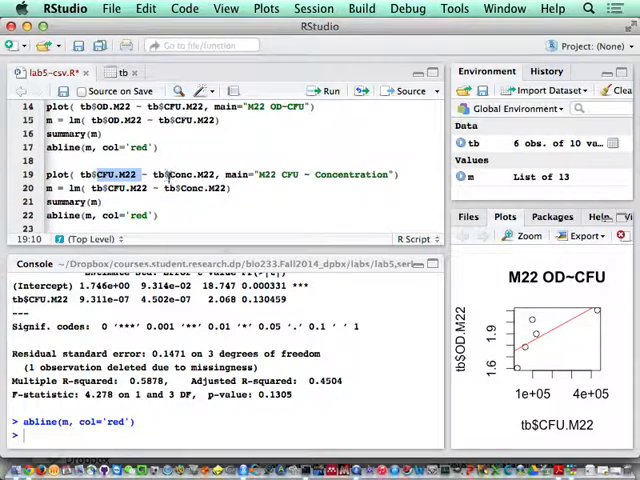
pyautogui.moveTo(167, 174); pyautogui.dragTo(211, 175)
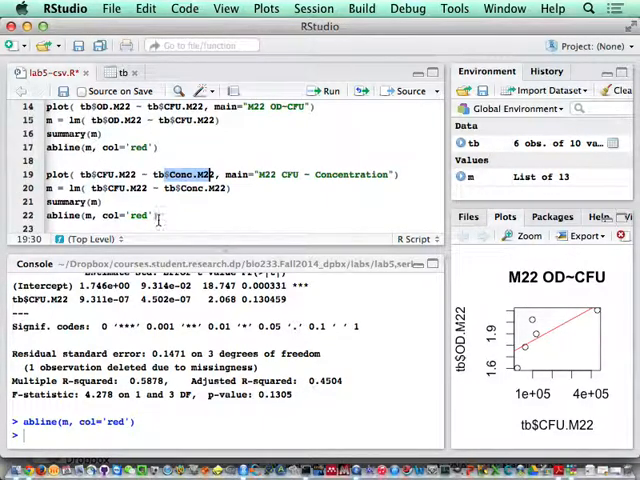
pyautogui.moveTo(158, 216)
pyautogui.mouseDown()
pyautogui.moveTo(47, 202)
pyautogui.moveTo(42, 178)
pyautogui.mouseUp()
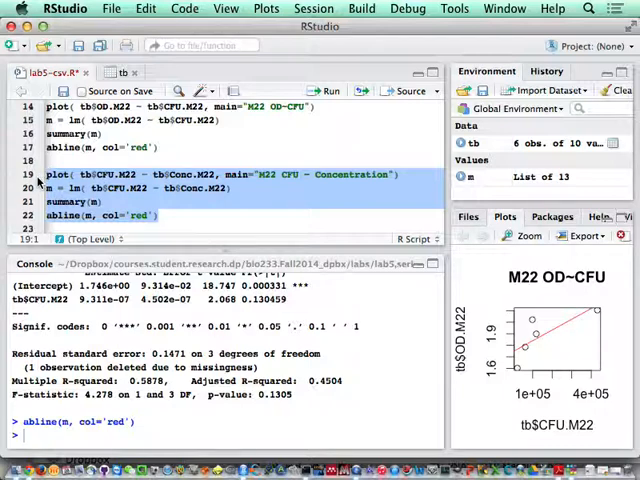
# - Run the CFU ~ Concentration plot, lm, summary and abline lines; note p-value 0.9701 and R-squared 0.0005512
pyautogui.press('super+Return')
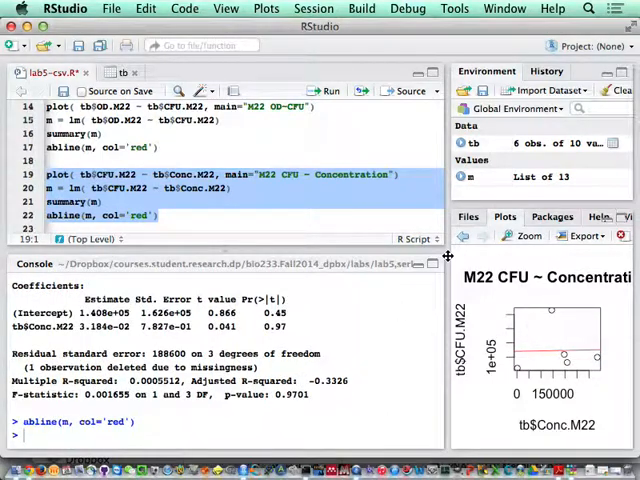
pyautogui.moveTo(447, 257); pyautogui.dragTo(255, 248)
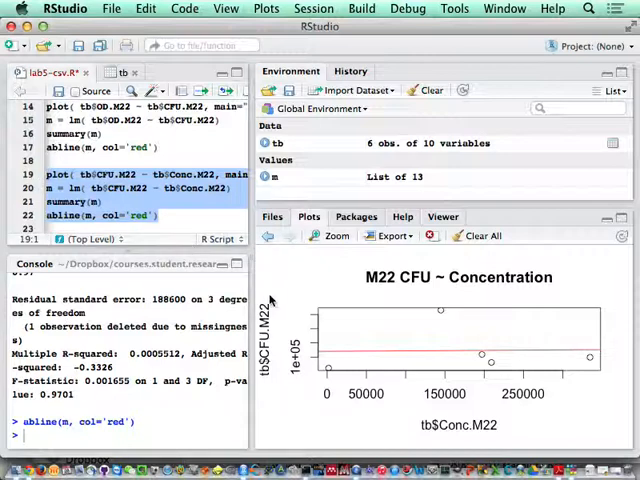
pyautogui.moveTo(253, 254); pyautogui.dragTo(389, 266)
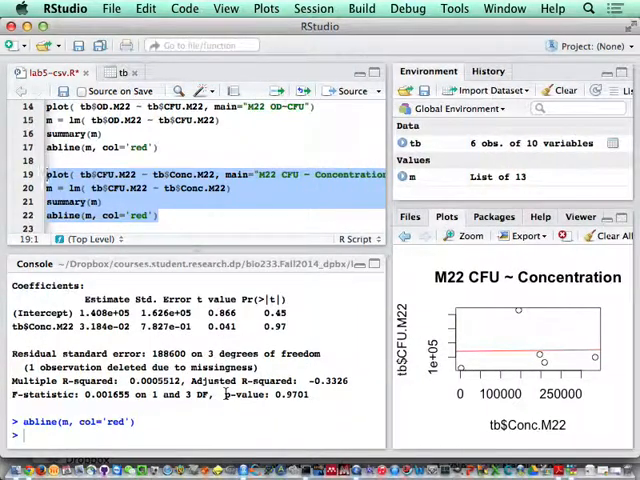
pyautogui.moveTo(225, 394); pyautogui.dragTo(313, 394)
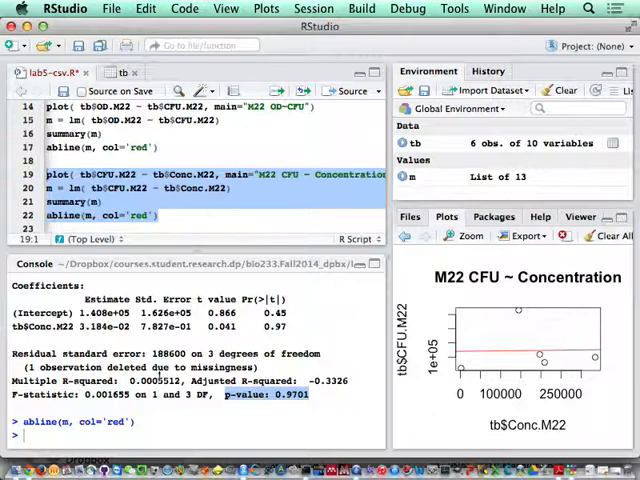
pyautogui.moveTo(186, 381); pyautogui.dragTo(126, 381)
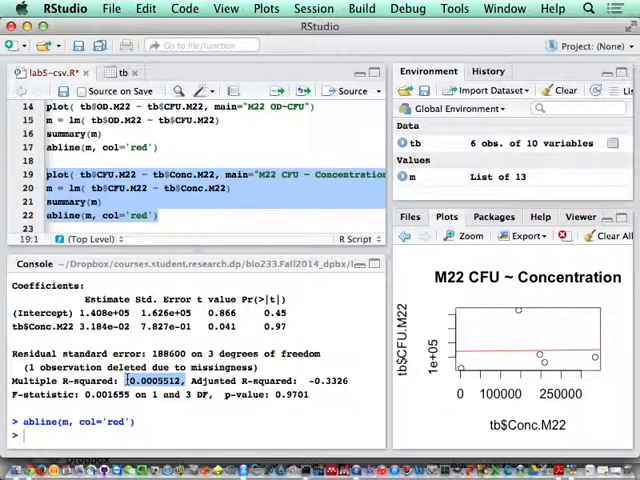
# - Navigate to the YPS128 code block and make a first selection of its plot and model lines
pyautogui.click(141, 229)
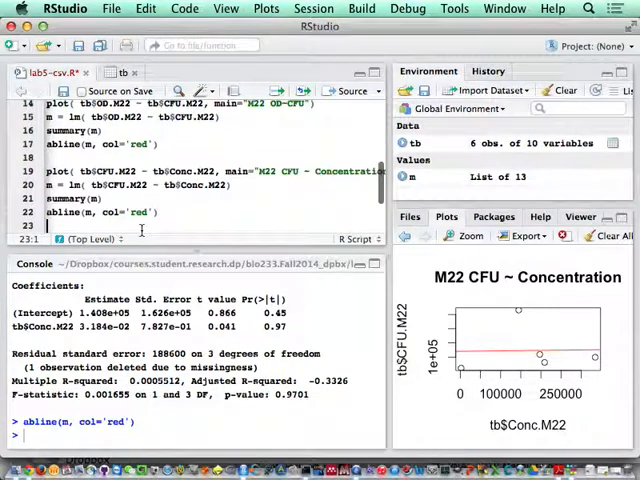
pyautogui.press('Down')
pyautogui.press('Down')
pyautogui.press('Down')
pyautogui.press('Down')
pyautogui.press('Down')
pyautogui.press('Down')
pyautogui.press('Up')
pyautogui.press('Up')
pyautogui.press('Up')
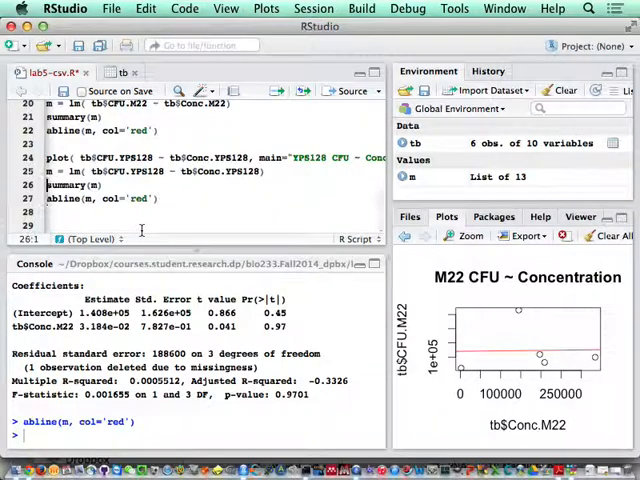
pyautogui.press('Up')
pyautogui.press('Up')
pyautogui.hotkey('shift', 'Down')
pyautogui.hotkey('shift', 'Down')
pyautogui.hotkey('shift', 'Down')
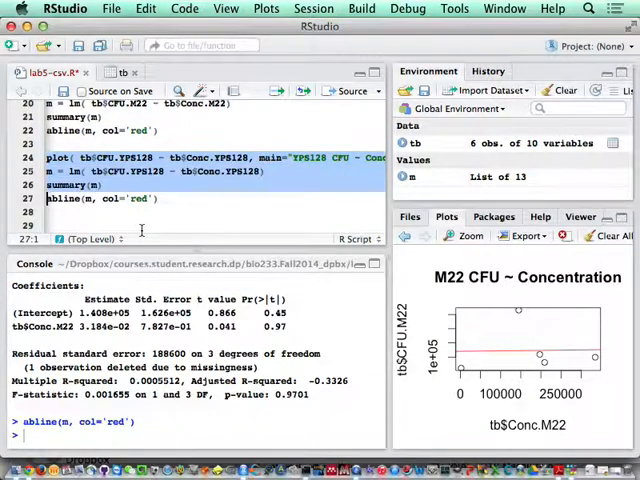
pyautogui.hotkey('shift', 'Down')
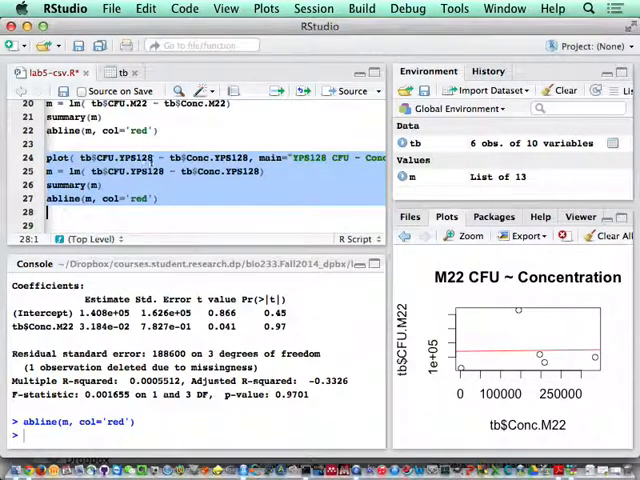
pyautogui.click(135, 116)
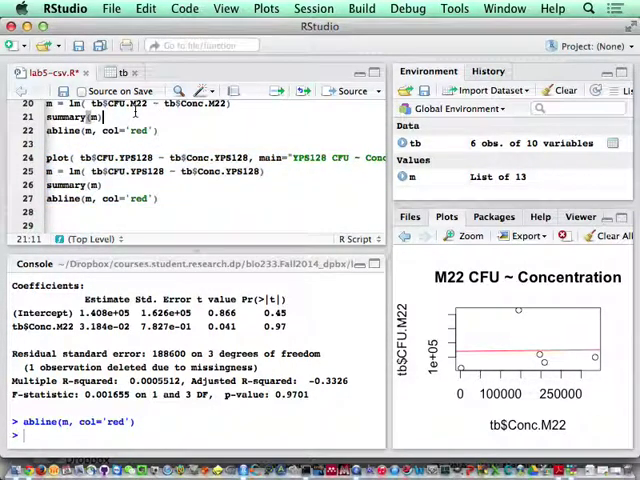
# - Reselect and run the YPS128 plot, lm, summary and red abline, giving R-squared 0.006154
pyautogui.click(47, 158)
pyautogui.hotkey('shift', 'Down')
pyautogui.hotkey('shift', 'Down')
pyautogui.hotkey('shift', 'Down')
pyautogui.hotkey('shift', 'Down')
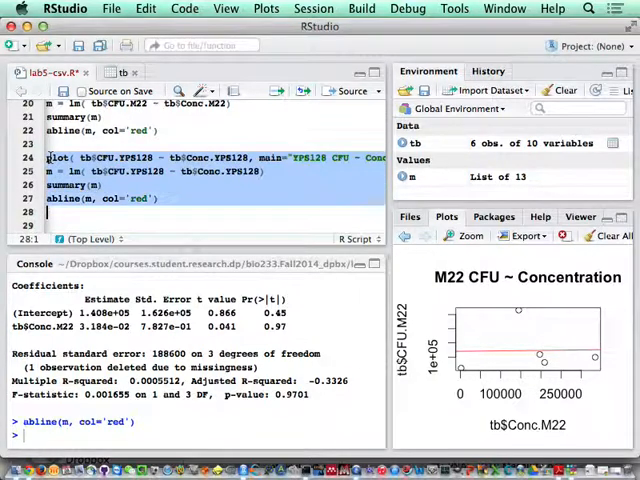
pyautogui.hotkey('ctrl', 'Return')
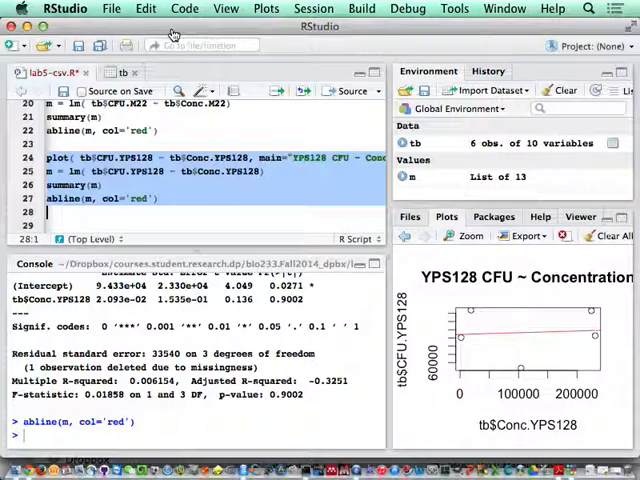
pyautogui.press('super+Tab')
pyautogui.press('super+Tab')
pyautogui.press('super+Tab')
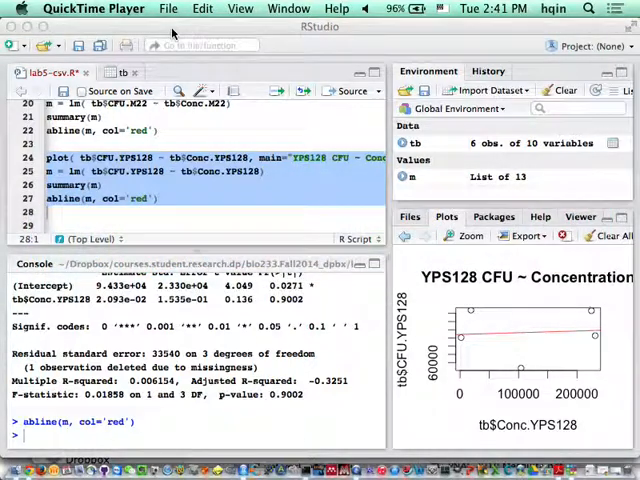